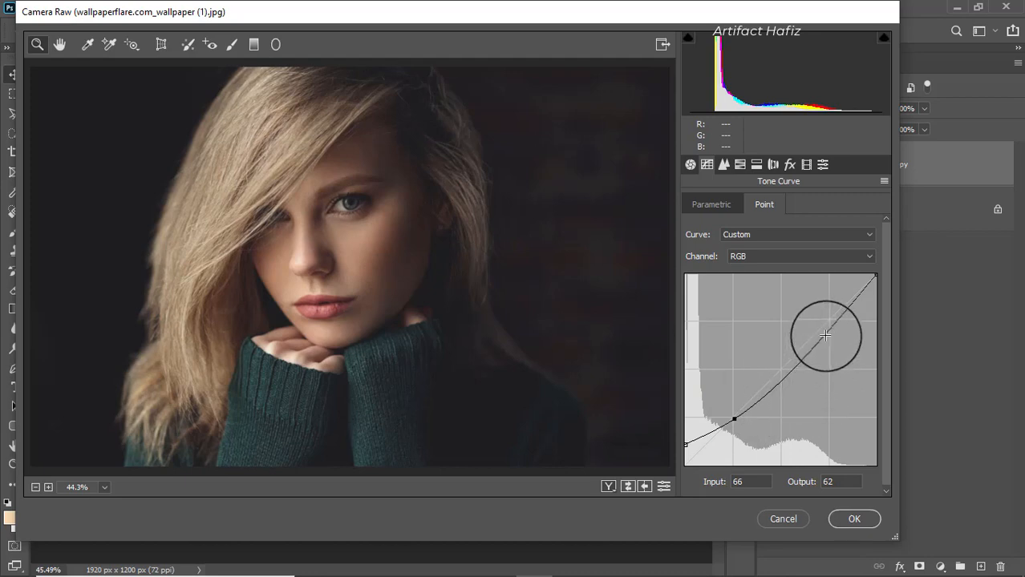
Shape the RGB point curve with input/output points at 195/198, 102/101 and 64/65, and set the black point's output to 11
{"action": "left_click_drag", "start_coordinate": [825, 335], "coordinate": [830, 317]}
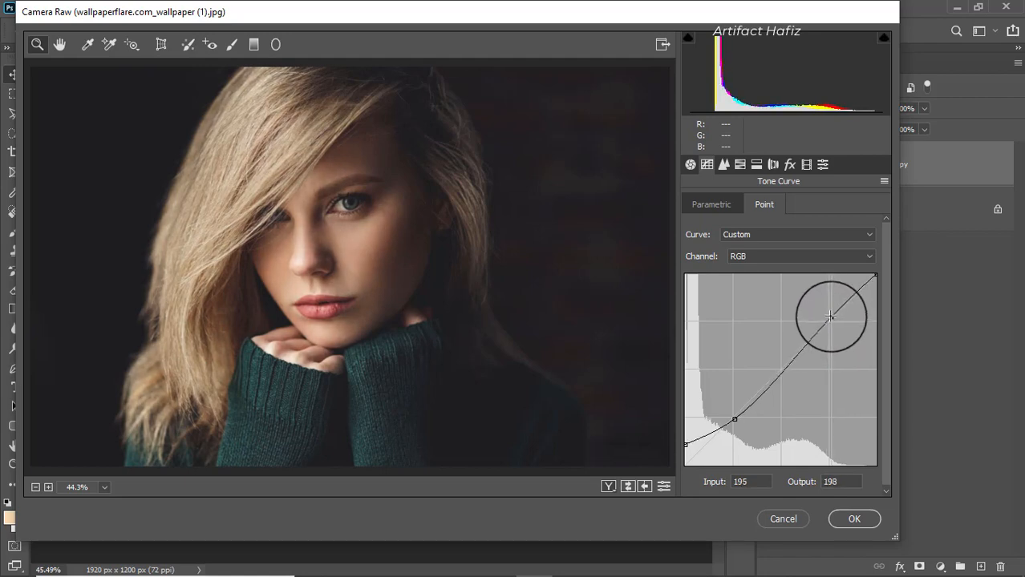
{"action": "left_click", "coordinate": [758, 389]}
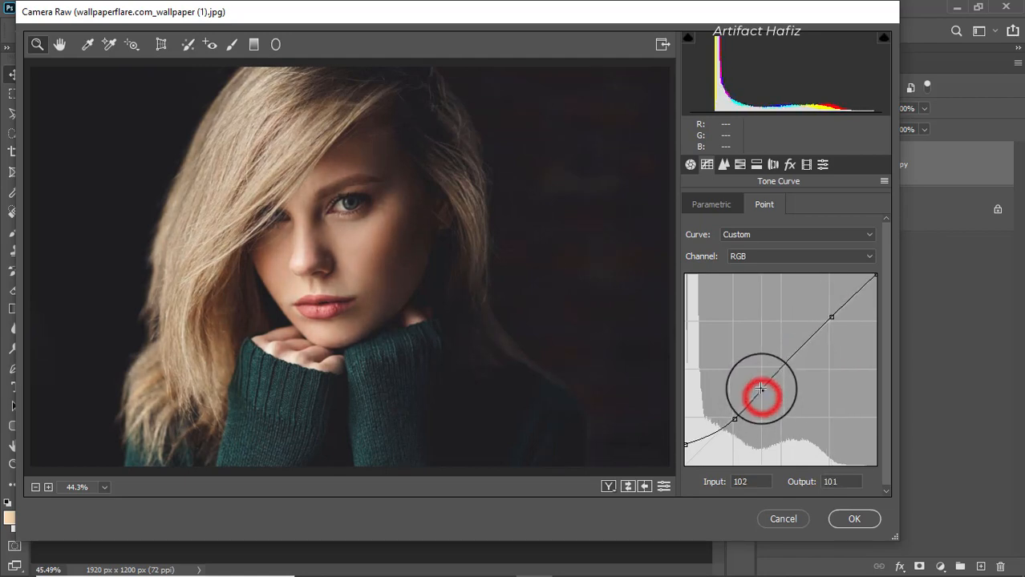
{"action": "left_click", "coordinate": [732, 417]}
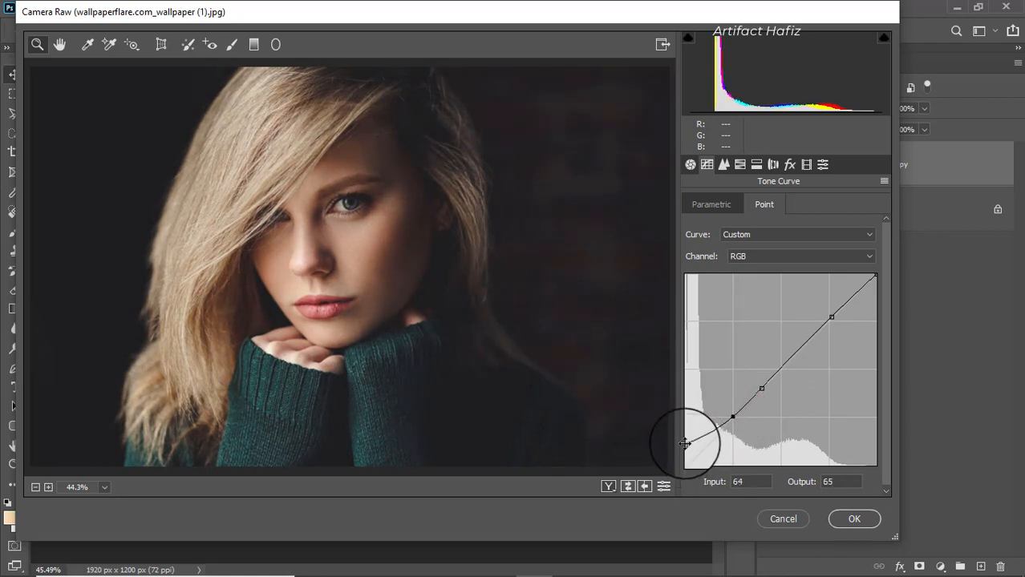
{"action": "left_click_drag", "start_coordinate": [685, 443], "coordinate": [681, 457]}
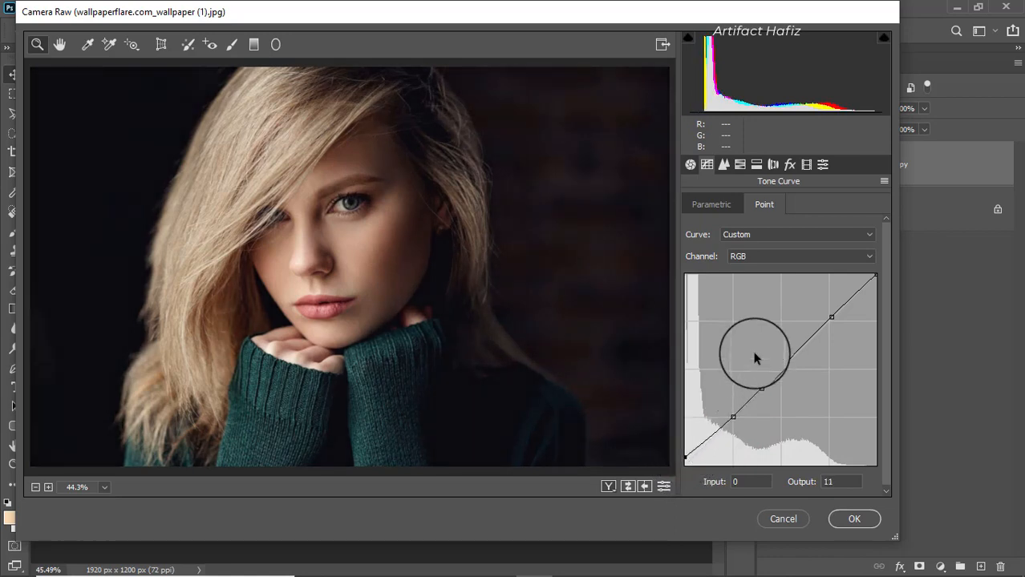
Set Highlights to -2, Shadows to +7, Whites to +7, Blacks to -10 and Clarity to +3, and apply the Camera Raw filter
{"action": "left_click", "coordinate": [690, 165]}
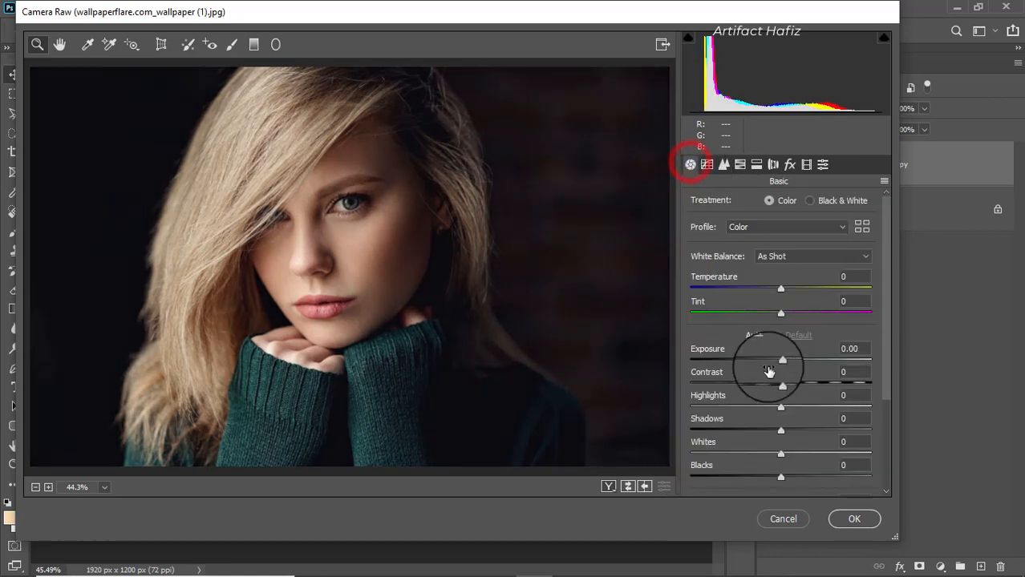
{"action": "scroll", "coordinate": [776, 369], "scroll_direction": "down", "scroll_amount": 3}
{"action": "left_click_drag", "start_coordinate": [780, 370], "coordinate": [771, 371]}
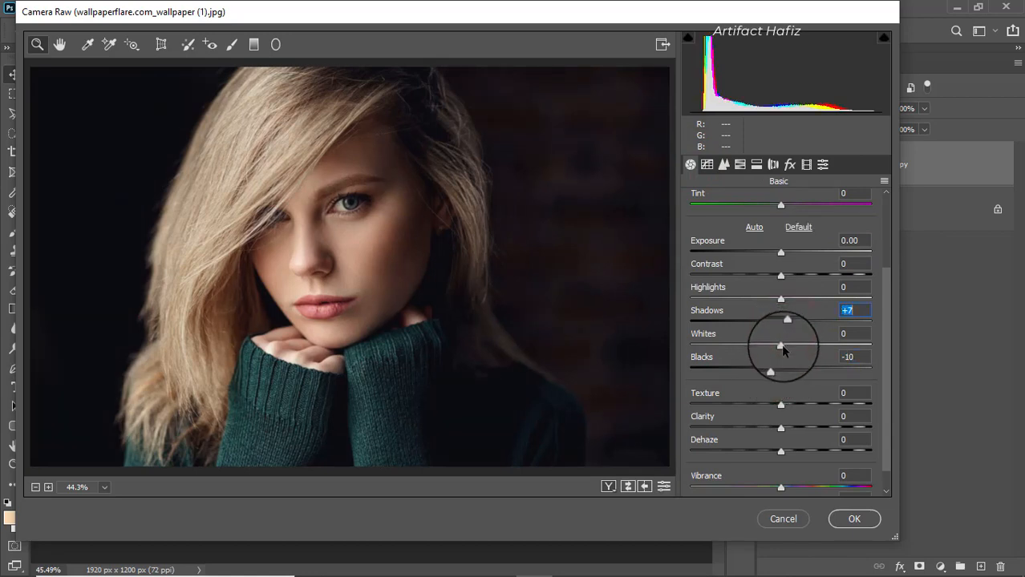
{"action": "left_click_drag", "start_coordinate": [777, 301], "coordinate": [776, 301]}
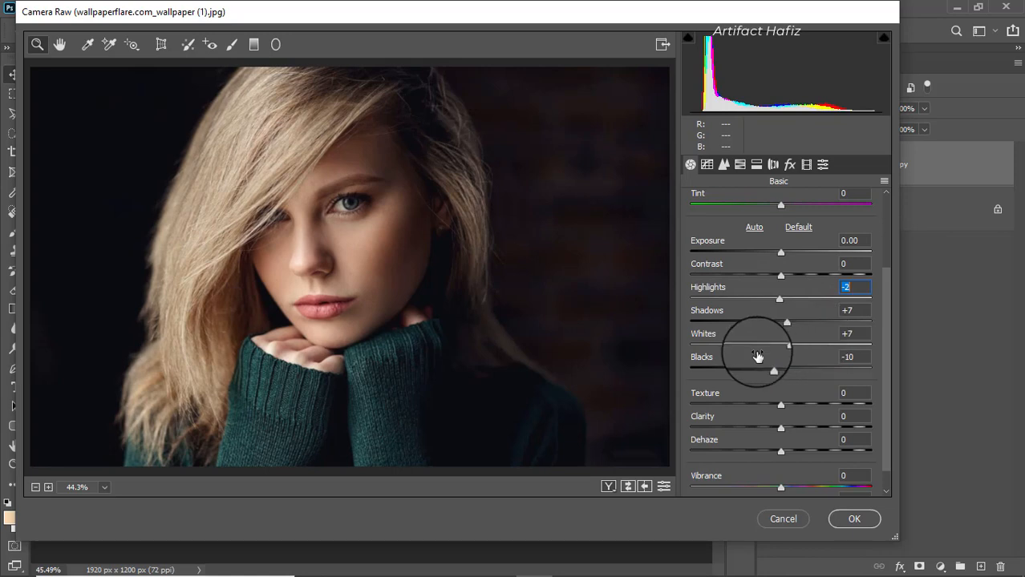
{"action": "scroll", "coordinate": [757, 356], "scroll_direction": "down", "scroll_amount": 1}
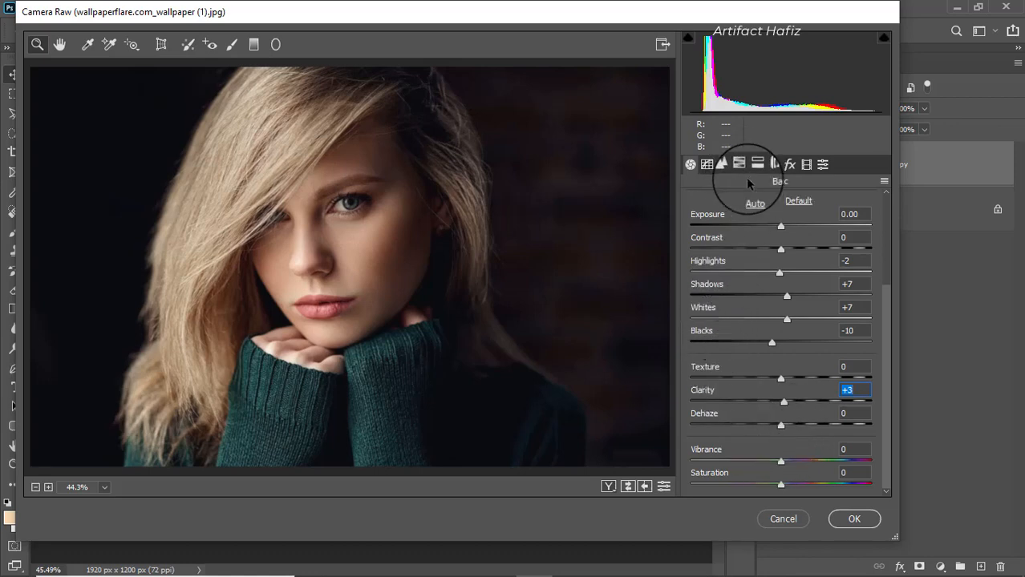
{"action": "left_click", "coordinate": [853, 519]}
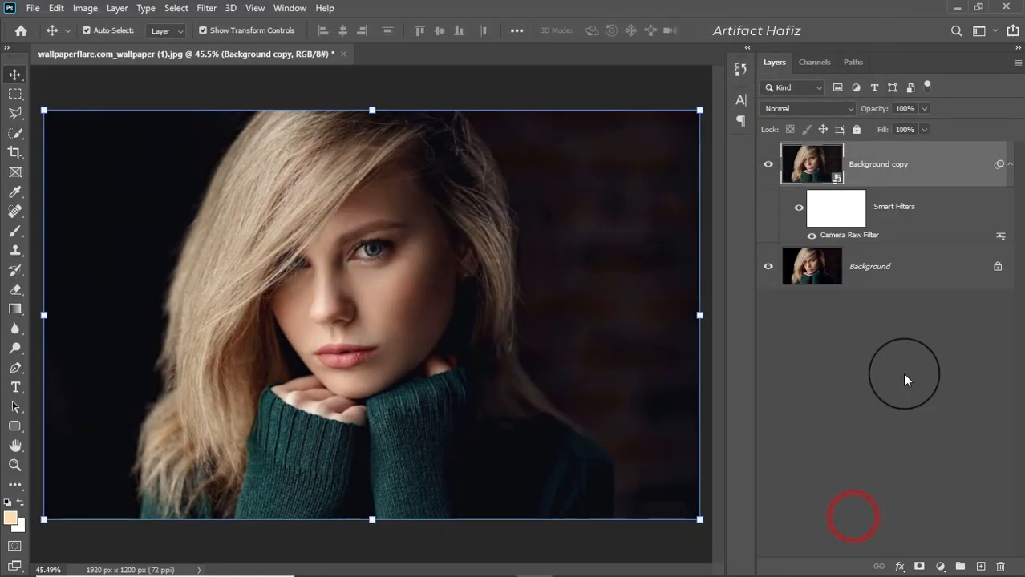
Hide and show the Background copy layer to compare the filtered photo with the original
{"action": "left_click", "coordinate": [766, 164]}
{"action": "left_click", "coordinate": [767, 165]}
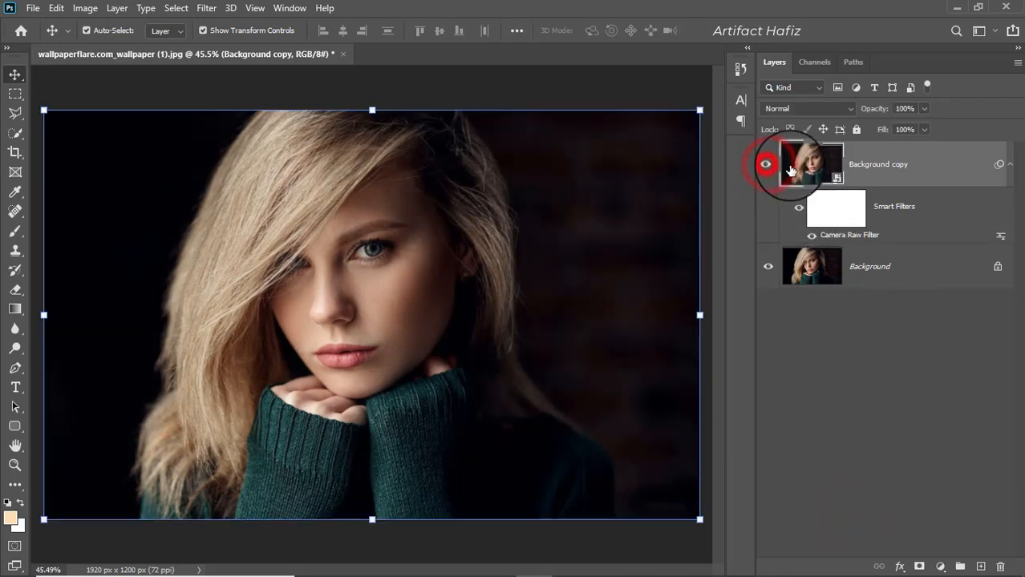
{"action": "left_click", "coordinate": [915, 170]}
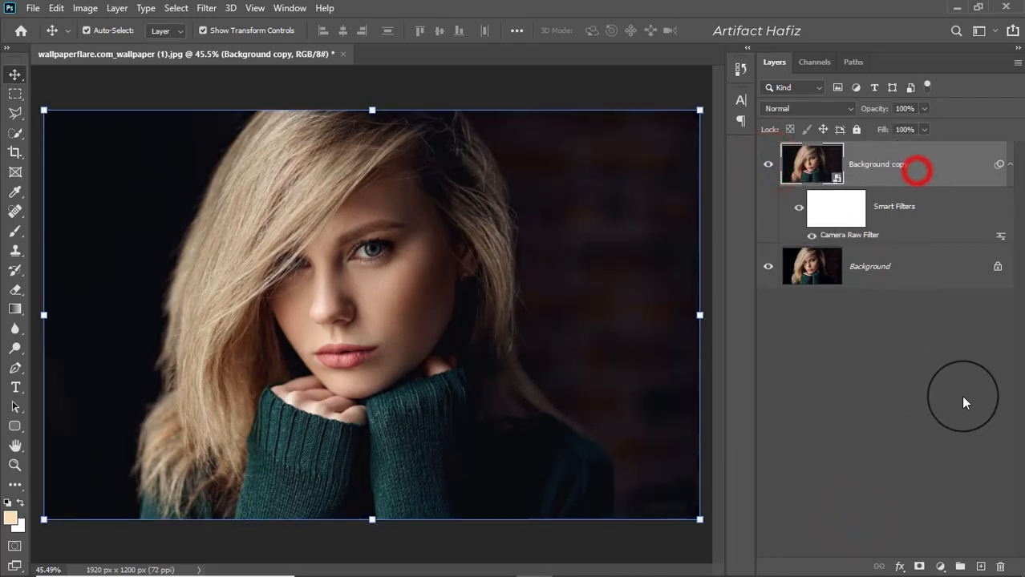
Create a new layer above Background copy and set the brush foreground color to pale cream (#fff5e8)
{"action": "left_click", "coordinate": [979, 566]}
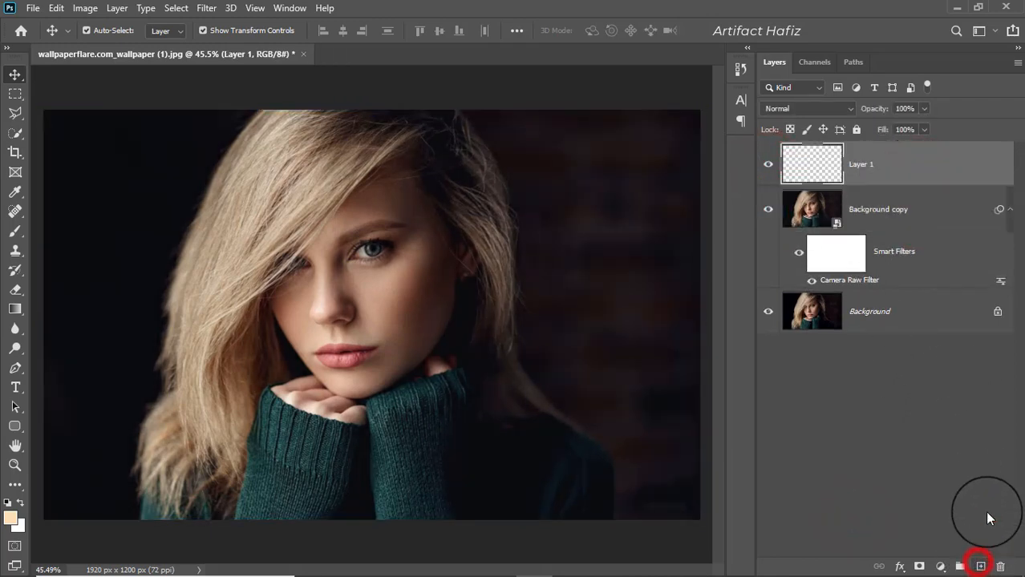
{"action": "left_click", "coordinate": [16, 231]}
{"action": "left_click", "coordinate": [10, 520]}
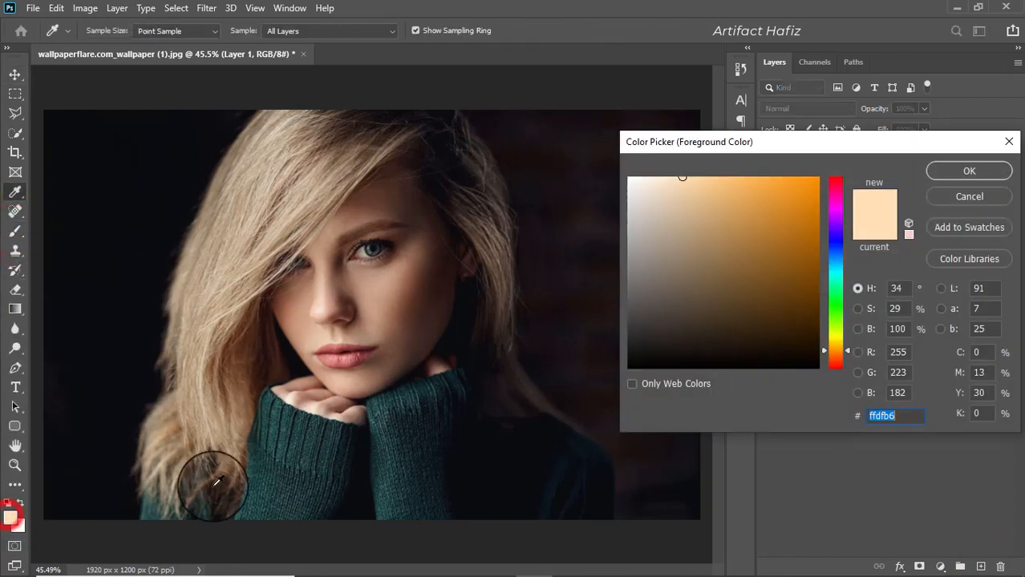
{"action": "left_click_drag", "start_coordinate": [739, 217], "coordinate": [645, 174]}
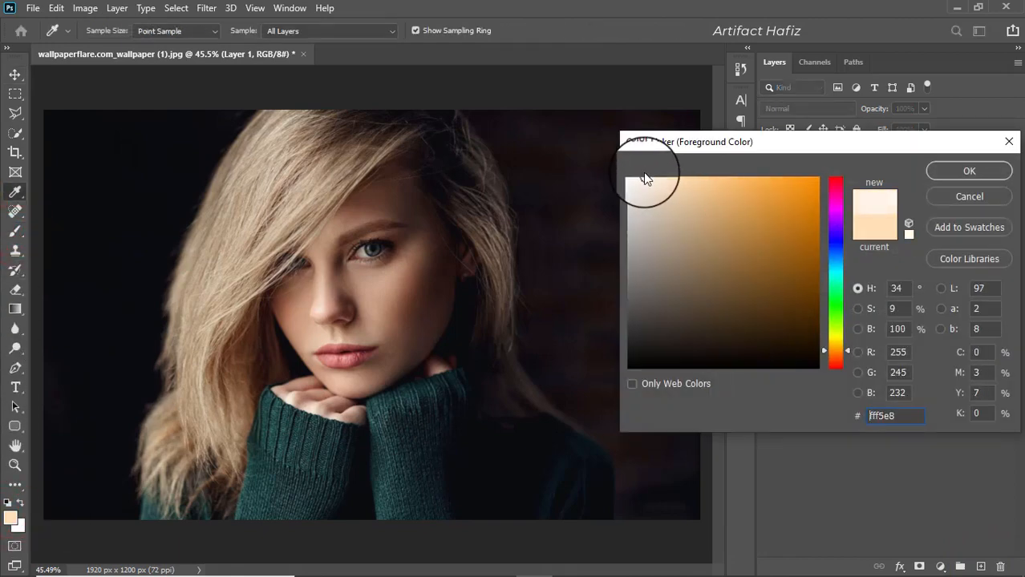
{"action": "left_click", "coordinate": [944, 170]}
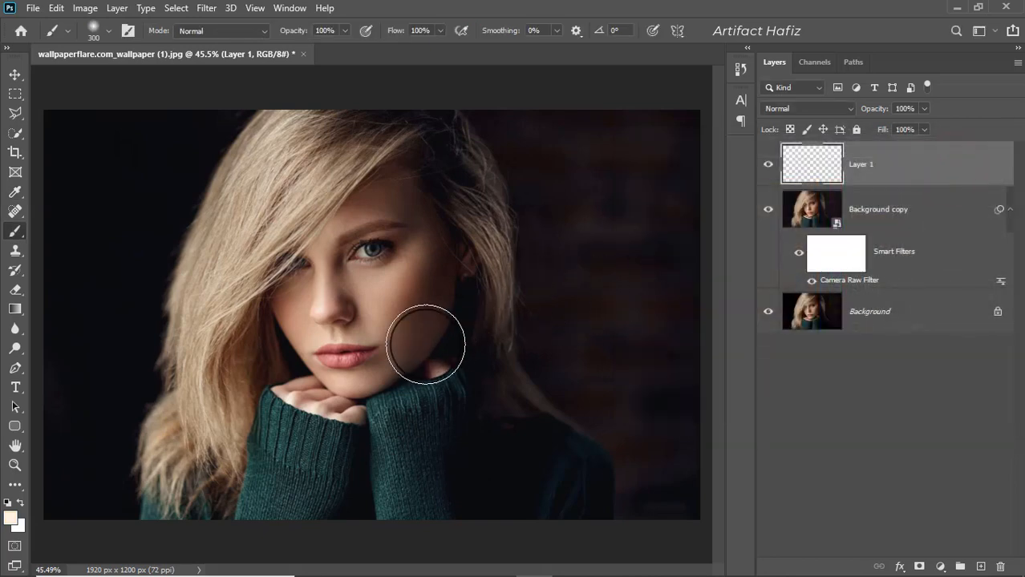
Paint one large dab of light over the face on Layer 1 using an 800 px Soft Round brush
{"action": "key", "text": "bracketleft"}
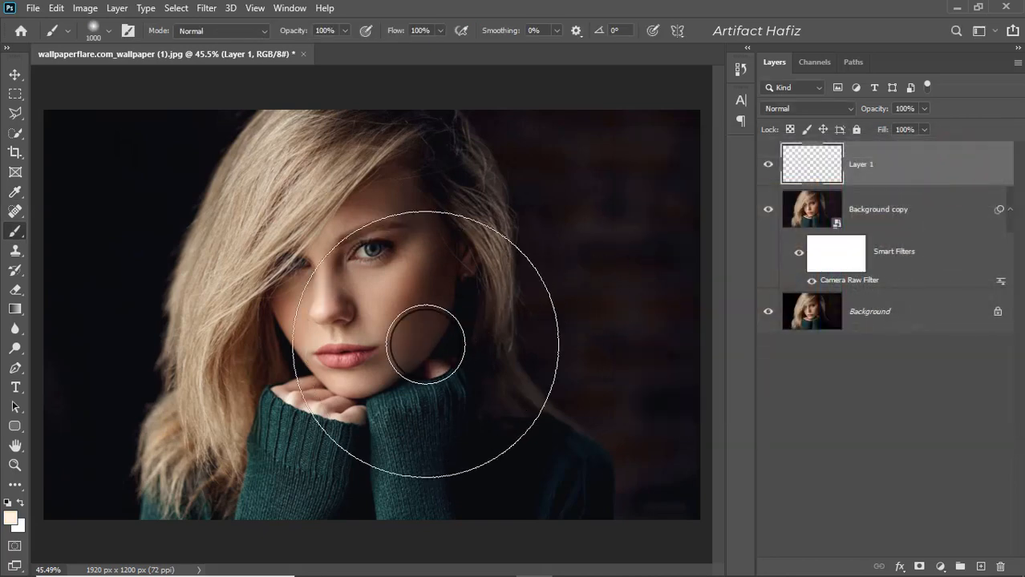
{"action": "left_click", "coordinate": [109, 30]}
{"action": "left_click", "coordinate": [53, 203]}
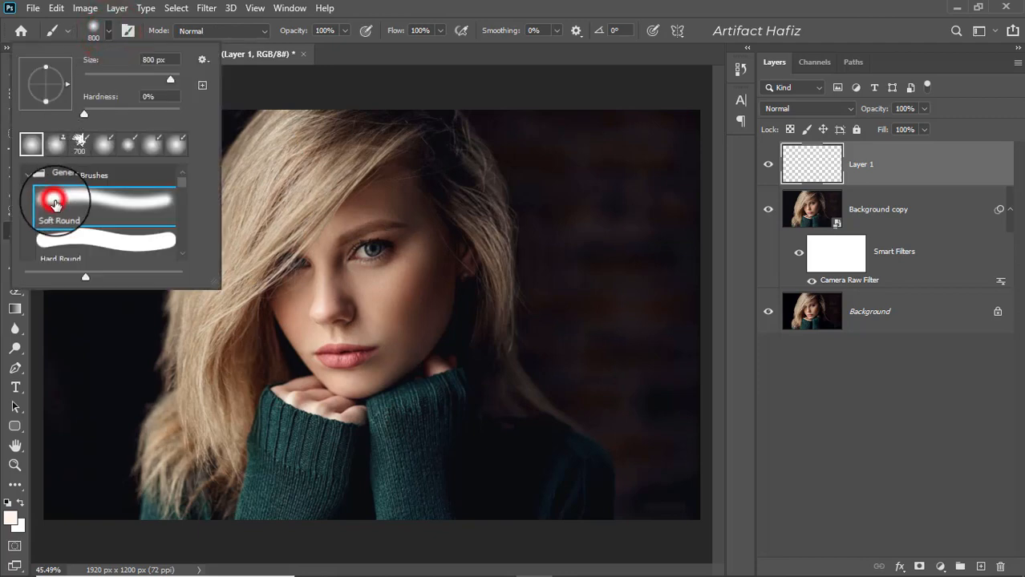
{"action": "left_click", "coordinate": [413, 6]}
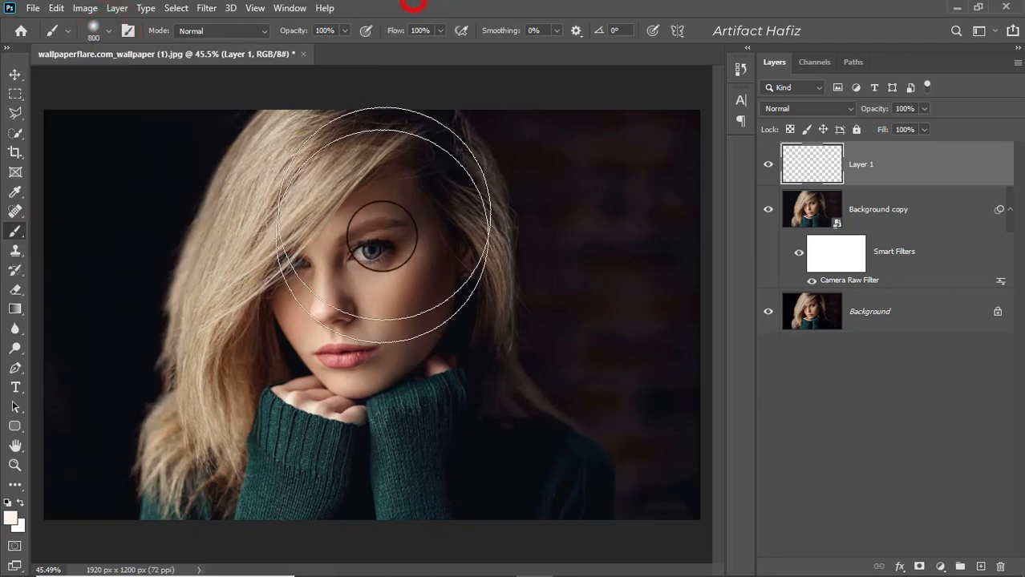
{"action": "left_click", "coordinate": [372, 321]}
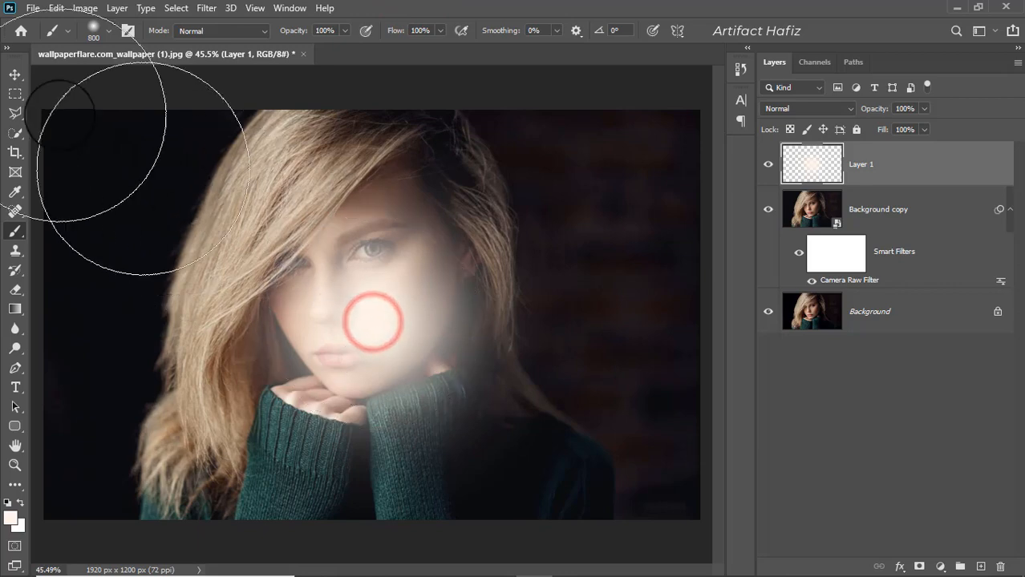
Set Layer 1's blend mode to Screen and move the glow to the photo's upper-left corner
{"action": "left_click", "coordinate": [14, 73]}
{"action": "left_click", "coordinate": [806, 108]}
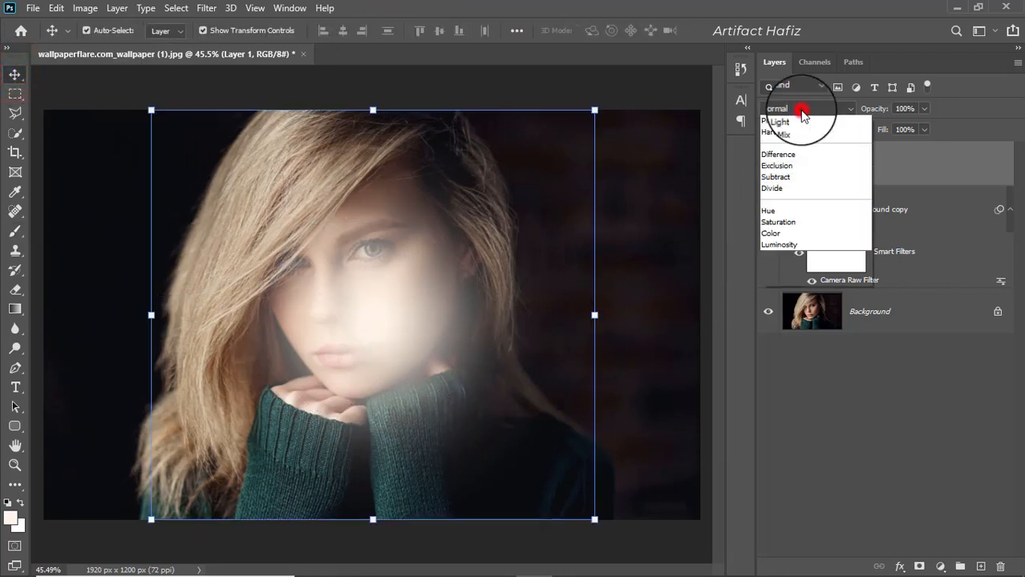
{"action": "left_click", "coordinate": [786, 235]}
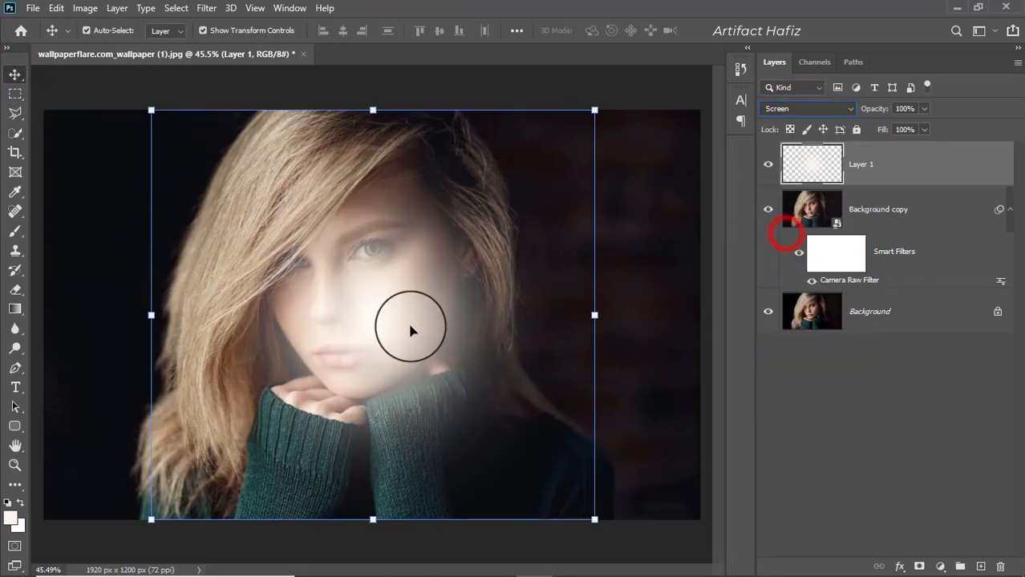
{"action": "left_click_drag", "start_coordinate": [407, 319], "coordinate": [97, 157]}
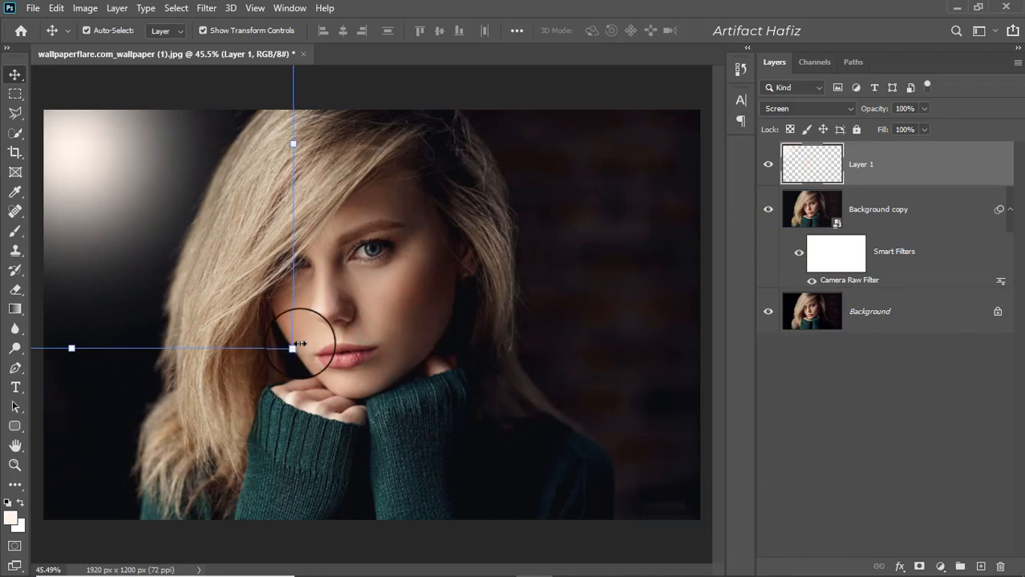
Scale the glow up proportionally to about 279% and position its bright center near the photo's upper-left corner
{"action": "left_click_drag", "start_coordinate": [287, 350], "coordinate": [802, 567]}
{"action": "left_click_drag", "start_coordinate": [370, 298], "coordinate": [165, 151]}
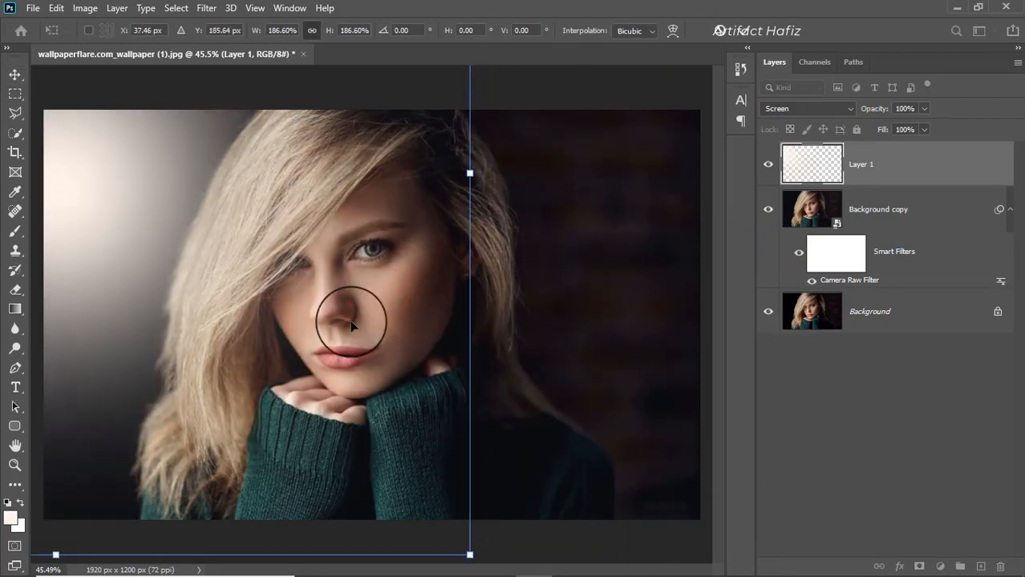
{"action": "scroll", "coordinate": [439, 363], "scroll_direction": "down", "scroll_amount": 5}
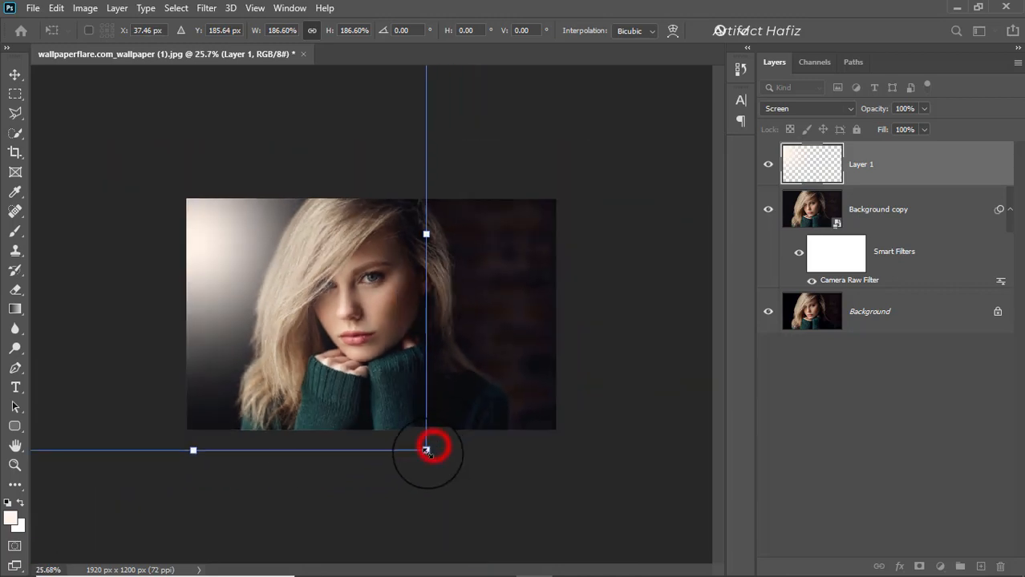
{"action": "left_click_drag", "start_coordinate": [426, 451], "coordinate": [568, 499]}
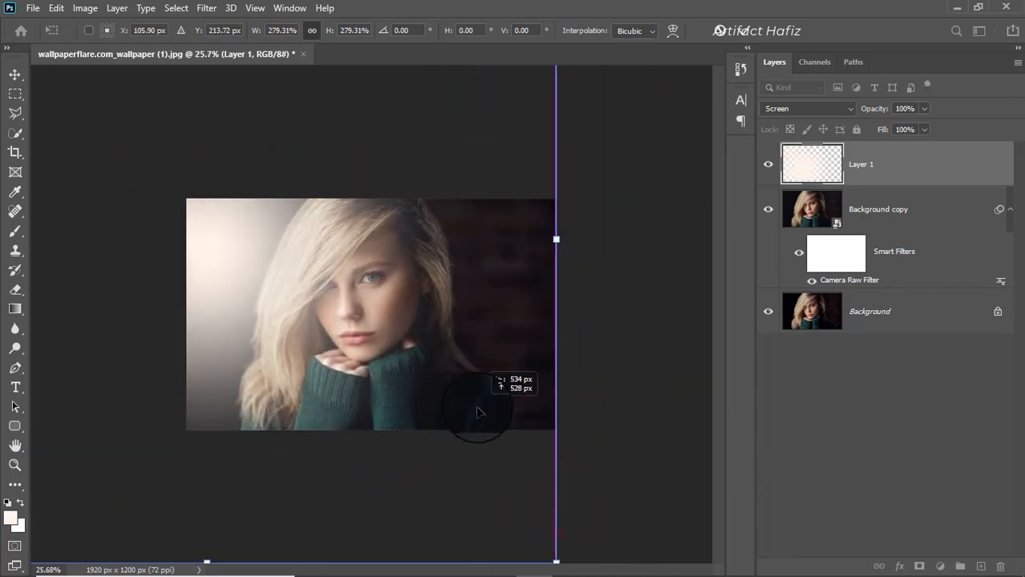
{"action": "left_click_drag", "start_coordinate": [477, 412], "coordinate": [473, 408]}
{"action": "scroll", "coordinate": [397, 373], "scroll_direction": "up", "scroll_amount": 2}
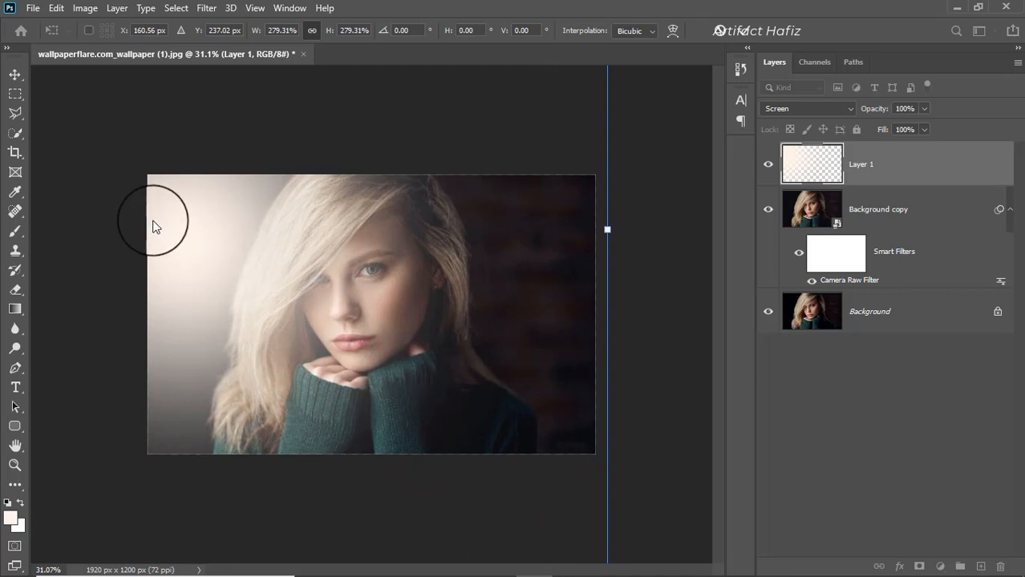
{"action": "left_click_drag", "start_coordinate": [186, 237], "coordinate": [213, 237]}
{"action": "scroll", "coordinate": [279, 267], "scroll_direction": "up", "scroll_amount": 1}
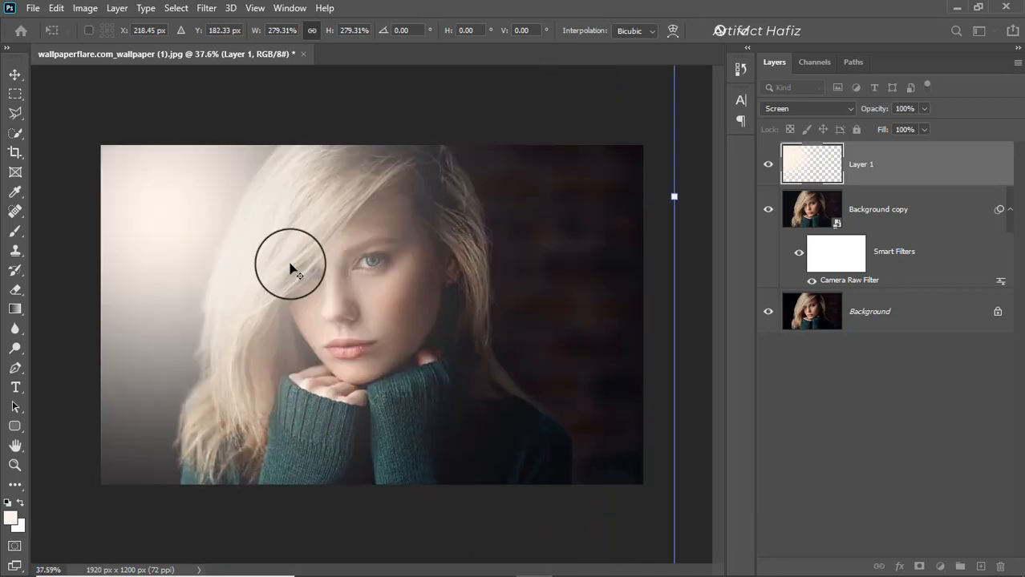
{"action": "scroll", "coordinate": [291, 268], "scroll_direction": "up", "scroll_amount": 1}
{"action": "left_click", "coordinate": [745, 32]}
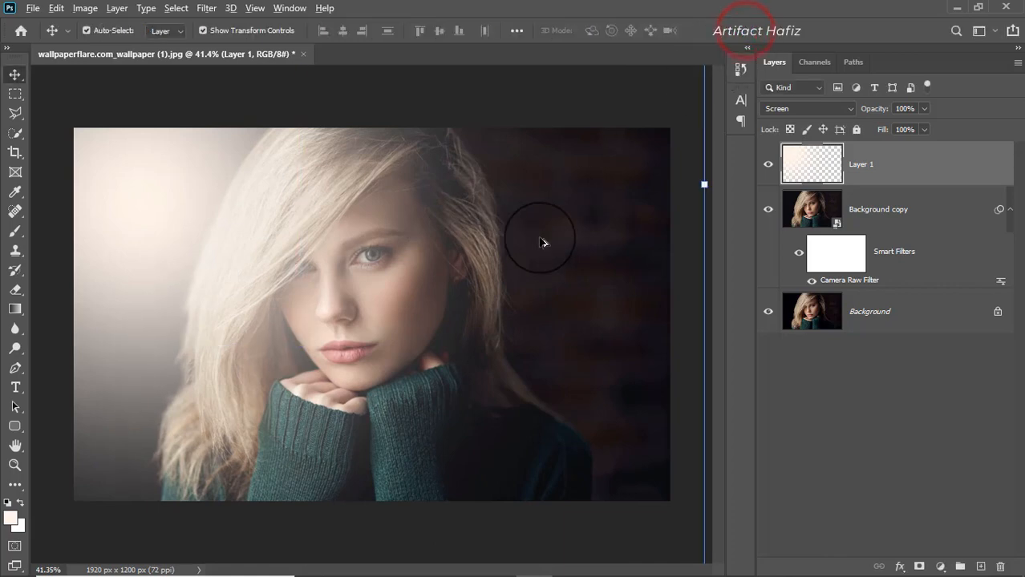
Reduce the glow layer's opacity to 74%
{"action": "scroll", "coordinate": [544, 241], "scroll_direction": "down", "scroll_amount": 2}
{"action": "scroll", "coordinate": [544, 240], "scroll_direction": "up", "scroll_amount": 1}
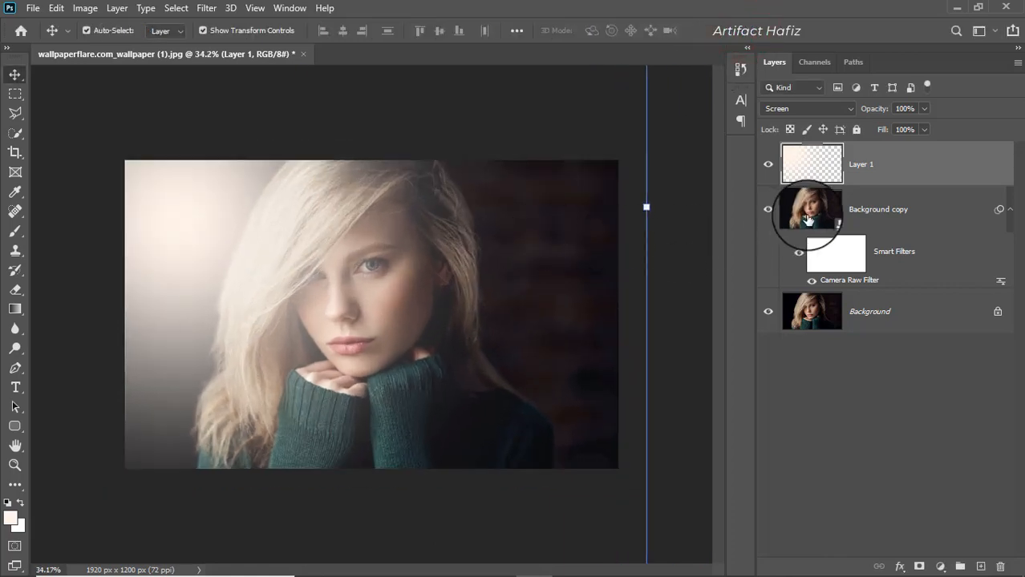
{"action": "left_click", "coordinate": [866, 169]}
{"action": "left_click", "coordinate": [927, 105]}
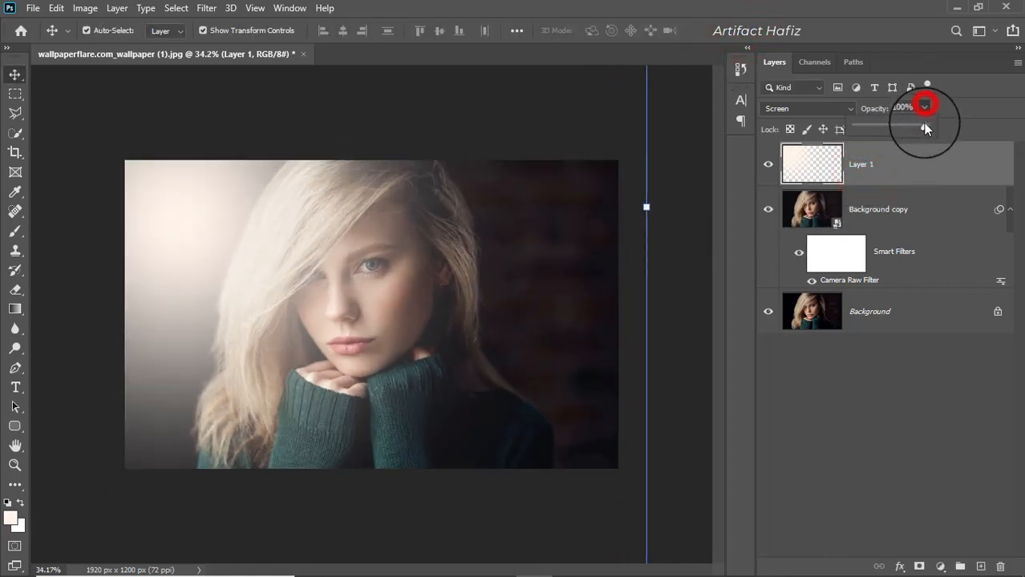
{"action": "left_click_drag", "start_coordinate": [927, 126], "coordinate": [908, 130]}
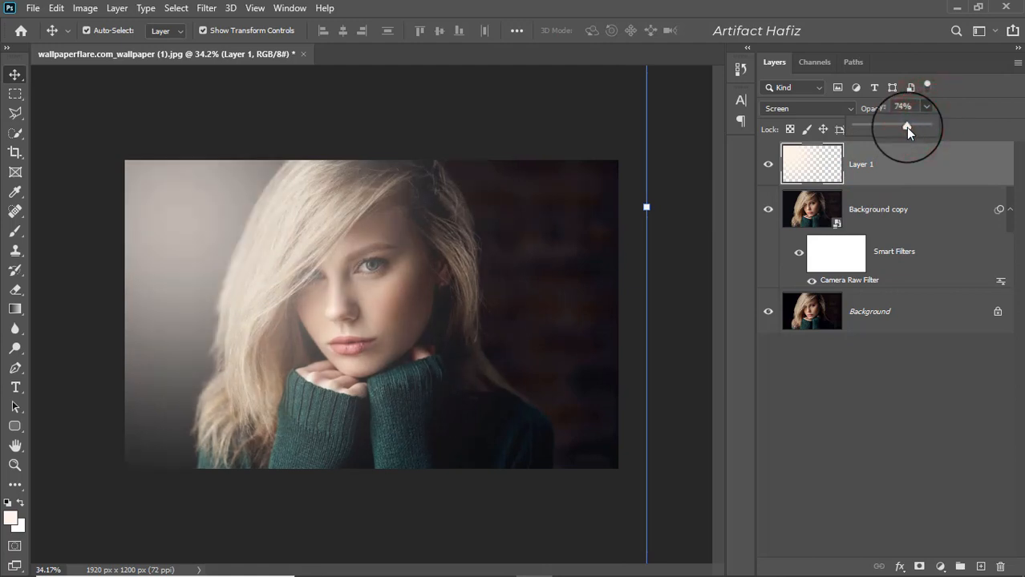
{"action": "left_click", "coordinate": [914, 161]}
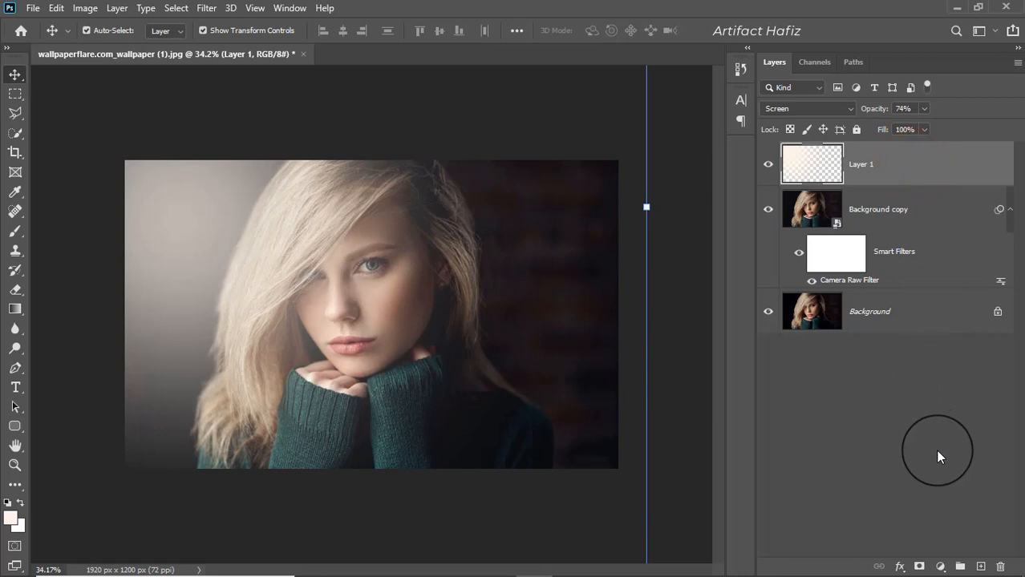
Add a white layer mask to Layer 1 and ready a black brush at 8% opacity for it
{"action": "left_click", "coordinate": [917, 567]}
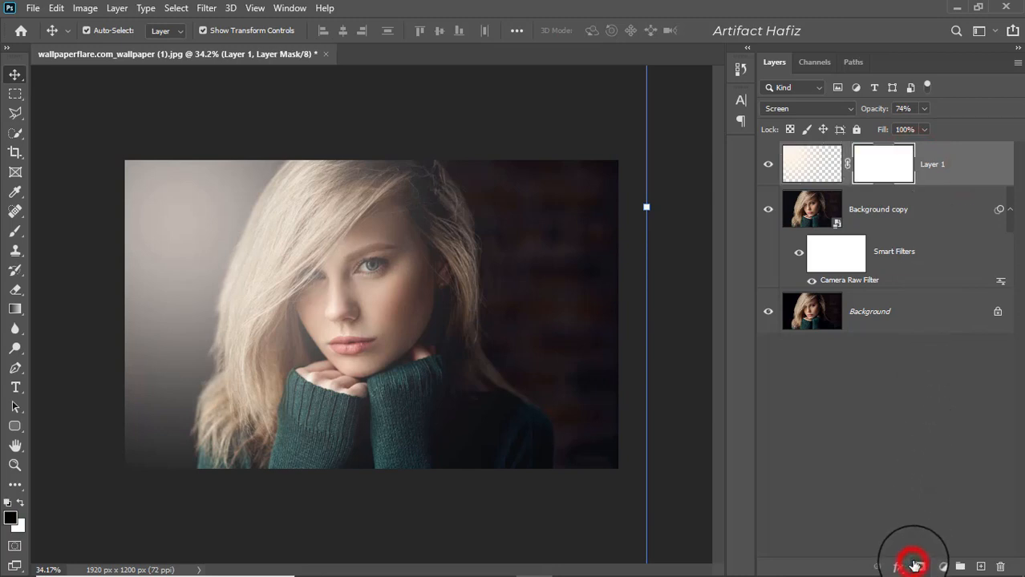
{"action": "left_click", "coordinate": [14, 233]}
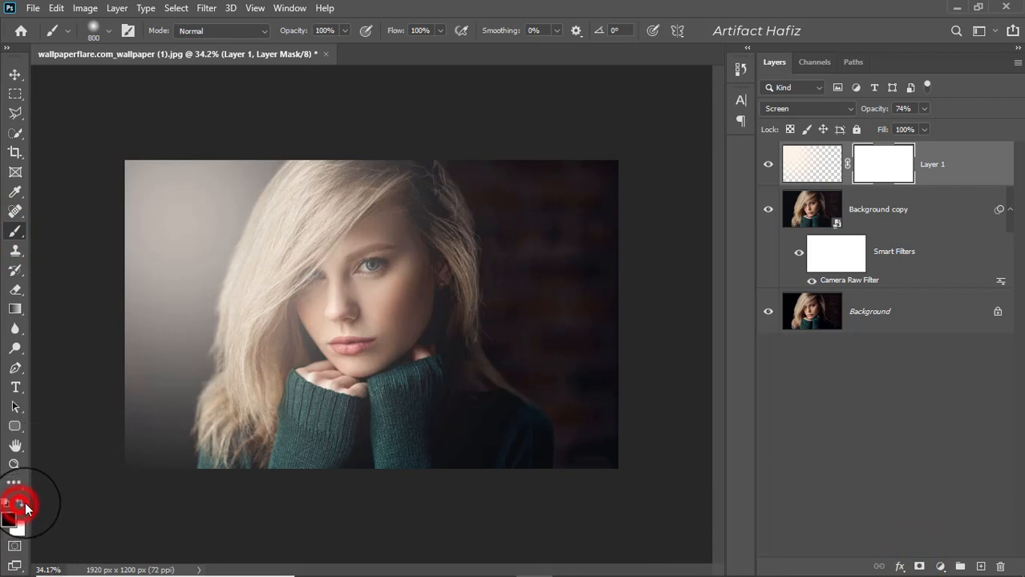
{"action": "left_click", "coordinate": [344, 30]}
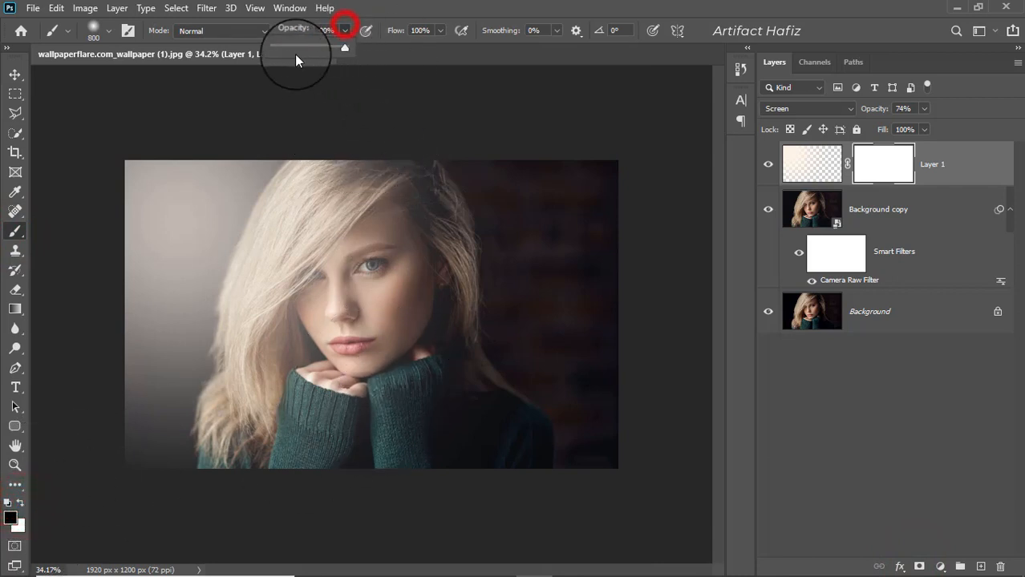
{"action": "left_click", "coordinate": [282, 47]}
{"action": "left_click", "coordinate": [382, 6]}
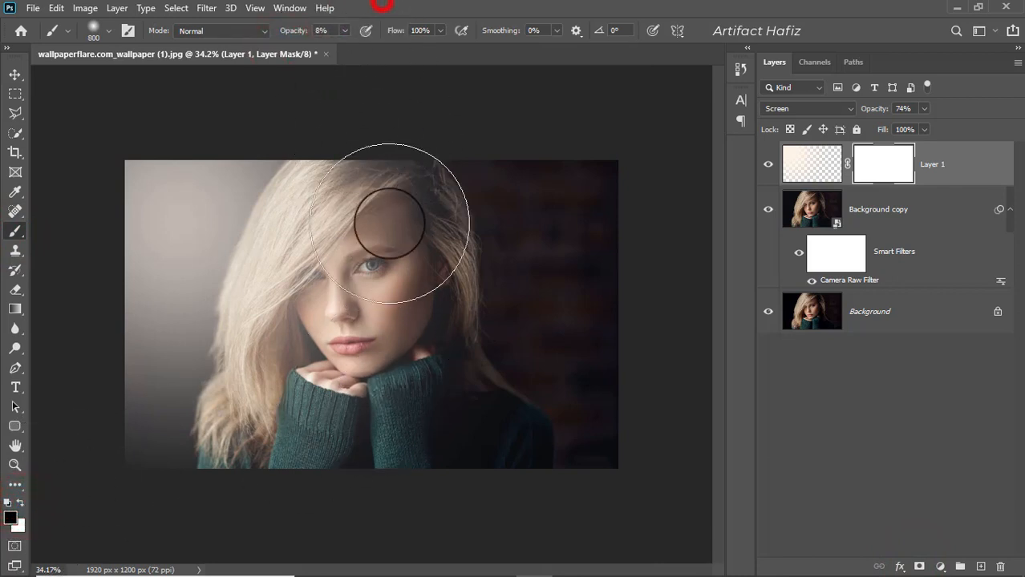
With a small soft brush, paint black on Layer 1's mask over the eyes, nose and lips to reduce the haze
{"action": "scroll", "coordinate": [388, 270], "scroll_direction": "up", "scroll_amount": 2}
{"action": "key", "text": "bracketleft"}
{"action": "key", "text": "bracketleft"}
{"action": "key", "text": "bracketleft"}
{"action": "key", "text": "bracketleft"}
{"action": "key", "text": "bracketleft"}
{"action": "key", "text": "bracketleft"}
{"action": "key", "text": "bracketleft"}
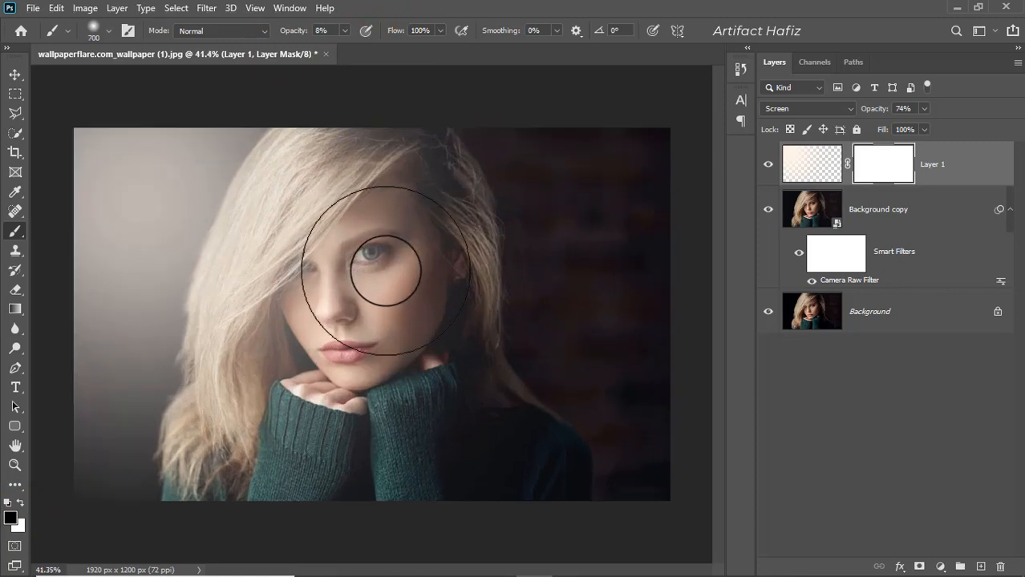
{"action": "mouse_move", "coordinate": [364, 258]}
{"action": "left_mouse_down"}
{"action": "mouse_move", "coordinate": [384, 258]}
{"action": "mouse_move", "coordinate": [368, 257]}
{"action": "left_mouse_up"}
{"action": "left_click_drag", "start_coordinate": [305, 270], "coordinate": [299, 273]}
{"action": "left_click_drag", "start_coordinate": [331, 351], "coordinate": [367, 352]}
{"action": "mouse_move", "coordinate": [328, 275]}
{"action": "left_mouse_down"}
{"action": "mouse_move", "coordinate": [327, 314]}
{"action": "mouse_move", "coordinate": [352, 325]}
{"action": "left_mouse_up"}
{"action": "mouse_move", "coordinate": [366, 257]}
{"action": "left_mouse_down"}
{"action": "mouse_move", "coordinate": [400, 250]}
{"action": "mouse_move", "coordinate": [406, 238]}
{"action": "mouse_move", "coordinate": [360, 275]}
{"action": "left_mouse_up"}
{"action": "key", "text": "bracketright"}
{"action": "left_click", "coordinate": [272, 273]}
{"action": "left_click_drag", "start_coordinate": [338, 358], "coordinate": [351, 350]}
Enlarge the brush to 700 px and softly mask the glow over the whole face and forehead
{"action": "key", "text": "bracketright"}
{"action": "key", "text": "bracketright"}
{"action": "key", "text": "bracketright"}
{"action": "key", "text": "bracketright"}
{"action": "key", "text": "bracketright"}
{"action": "key", "text": "bracketright"}
{"action": "key", "text": "bracketright"}
{"action": "key", "text": "bracketright"}
{"action": "key", "text": "bracketright"}
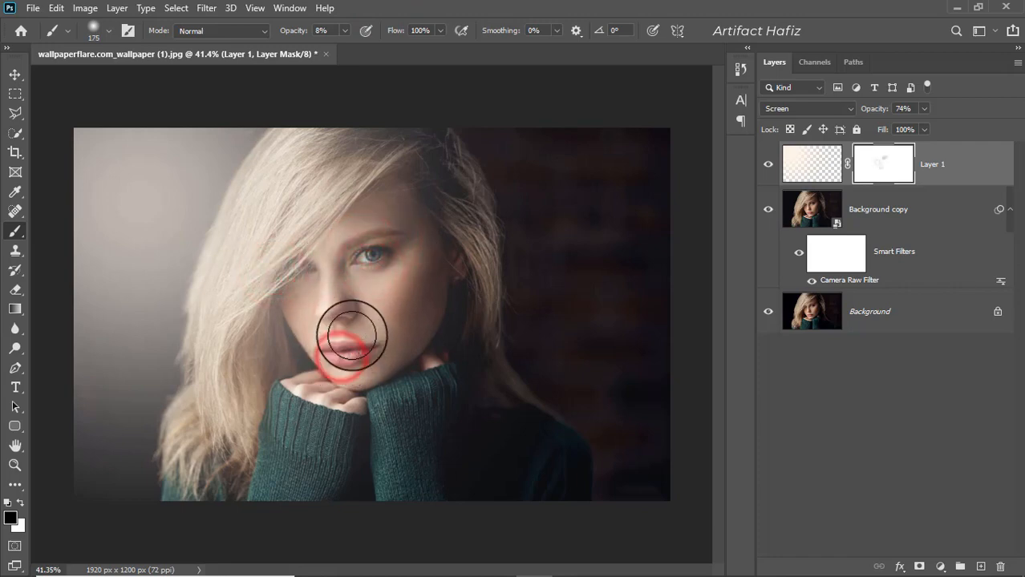
{"action": "mouse_move", "coordinate": [372, 234]}
{"action": "left_mouse_down"}
{"action": "mouse_move", "coordinate": [359, 357]}
{"action": "mouse_move", "coordinate": [352, 350]}
{"action": "mouse_move", "coordinate": [423, 393]}
{"action": "mouse_move", "coordinate": [407, 314]}
{"action": "mouse_move", "coordinate": [353, 345]}
{"action": "mouse_move", "coordinate": [421, 377]}
{"action": "left_mouse_up"}
{"action": "left_click", "coordinate": [354, 234]}
{"action": "scroll", "coordinate": [425, 373], "scroll_direction": "down", "scroll_amount": 5}
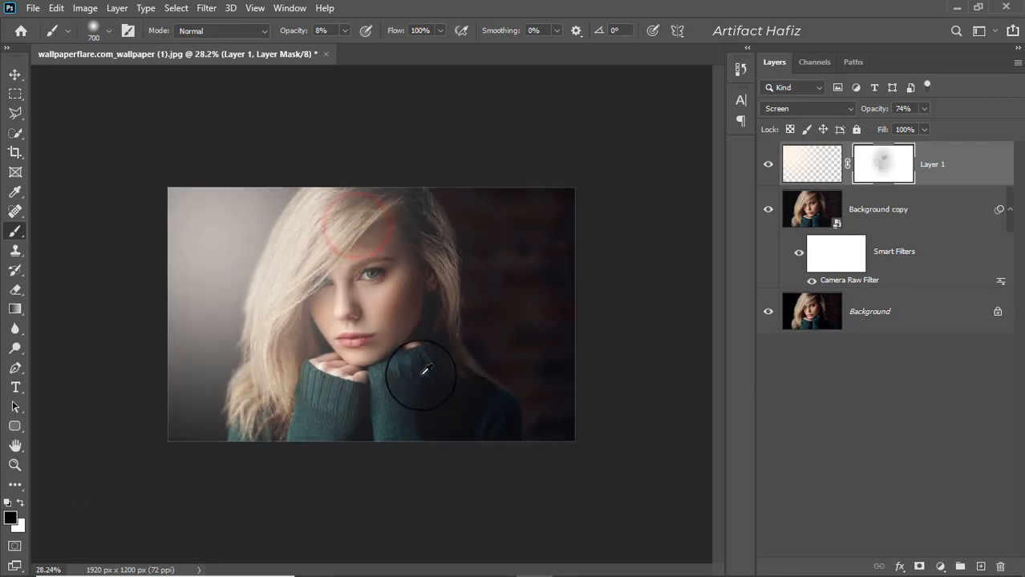
{"action": "scroll", "coordinate": [403, 384], "scroll_direction": "up", "scroll_amount": 3}
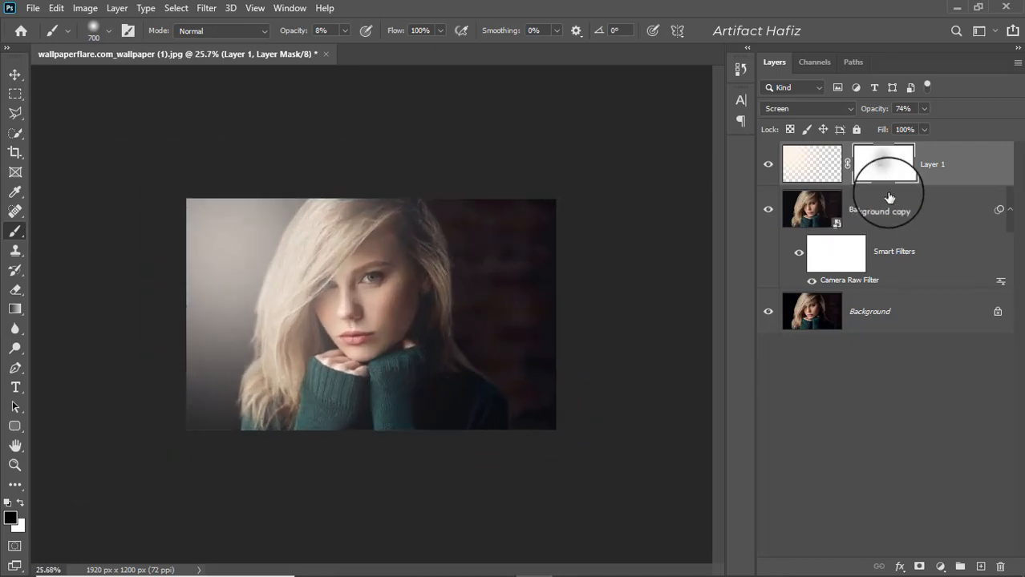
Compare the portrait with and without the masked glow layer
{"action": "left_click", "coordinate": [928, 165]}
{"action": "left_click", "coordinate": [14, 74]}
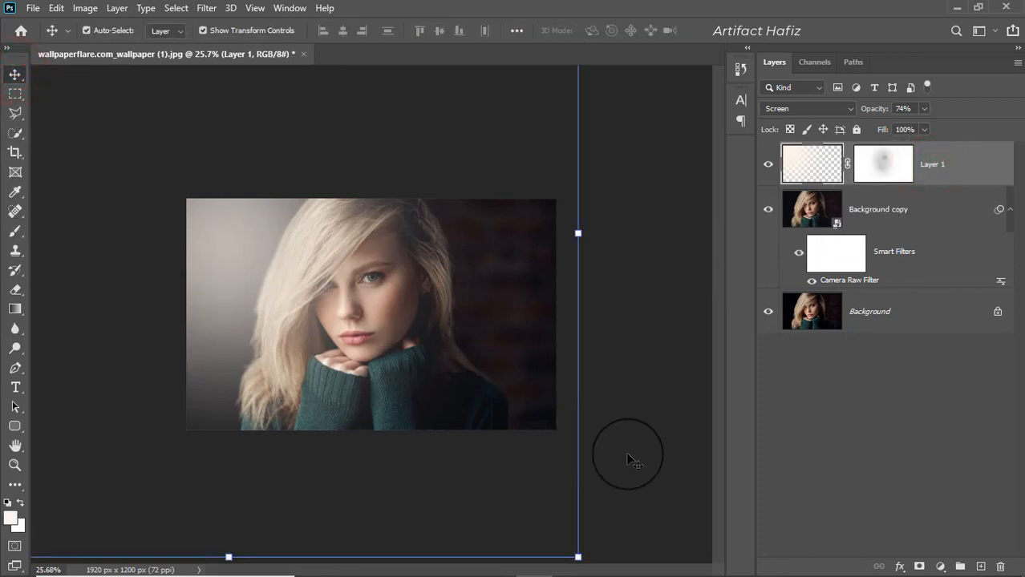
{"action": "left_click", "coordinate": [769, 165]}
{"action": "left_click", "coordinate": [769, 166]}
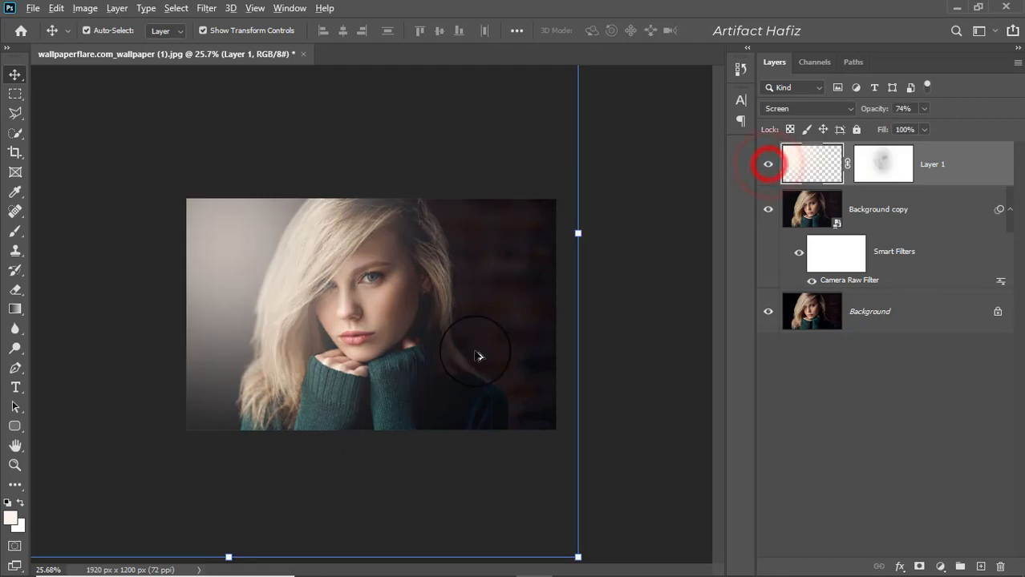
{"action": "scroll", "coordinate": [477, 353], "scroll_direction": "up", "scroll_amount": 5}
Add a Color Lookup adjustment layer above Layer 1 using the Soft_Warming.look 3DLUT file
{"action": "left_click", "coordinate": [960, 165]}
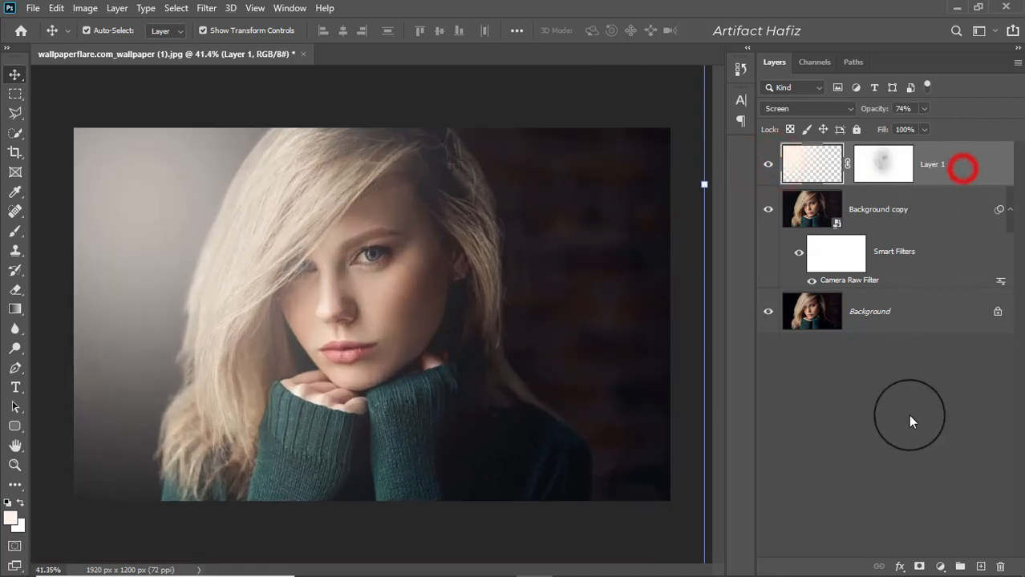
{"action": "left_click", "coordinate": [940, 566]}
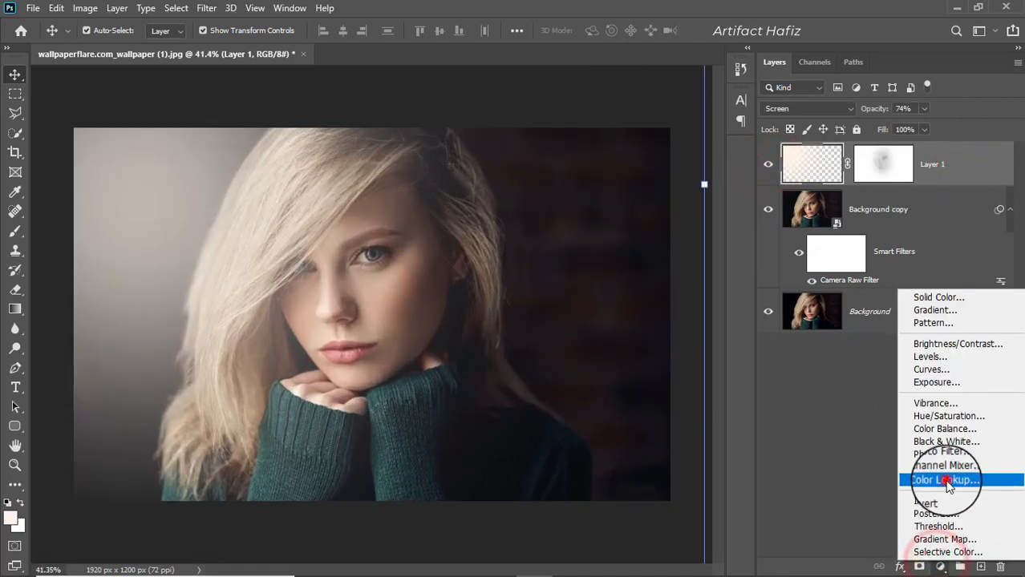
{"action": "left_click", "coordinate": [946, 480]}
{"action": "left_click", "coordinate": [772, 321]}
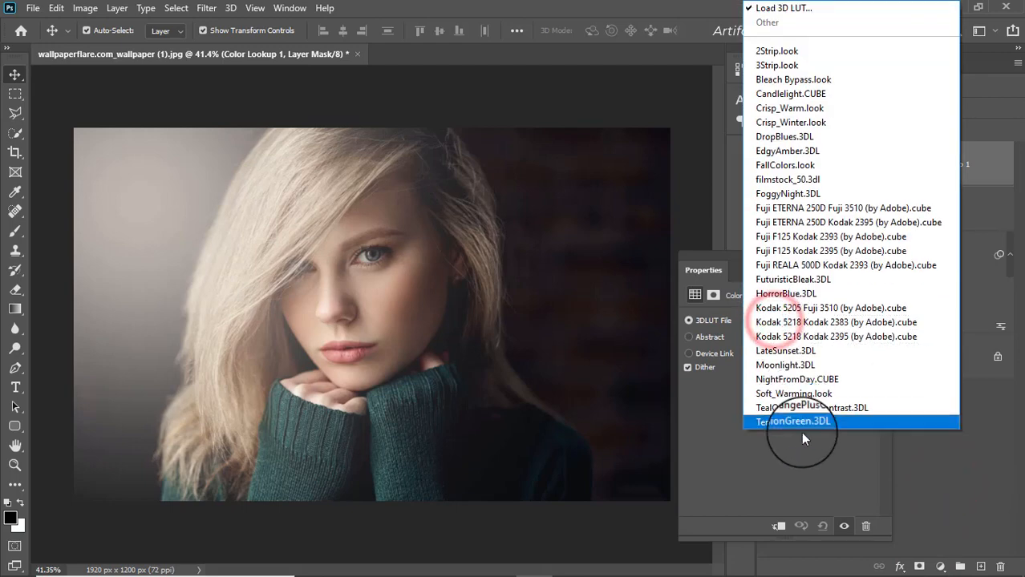
{"action": "left_click", "coordinate": [802, 394]}
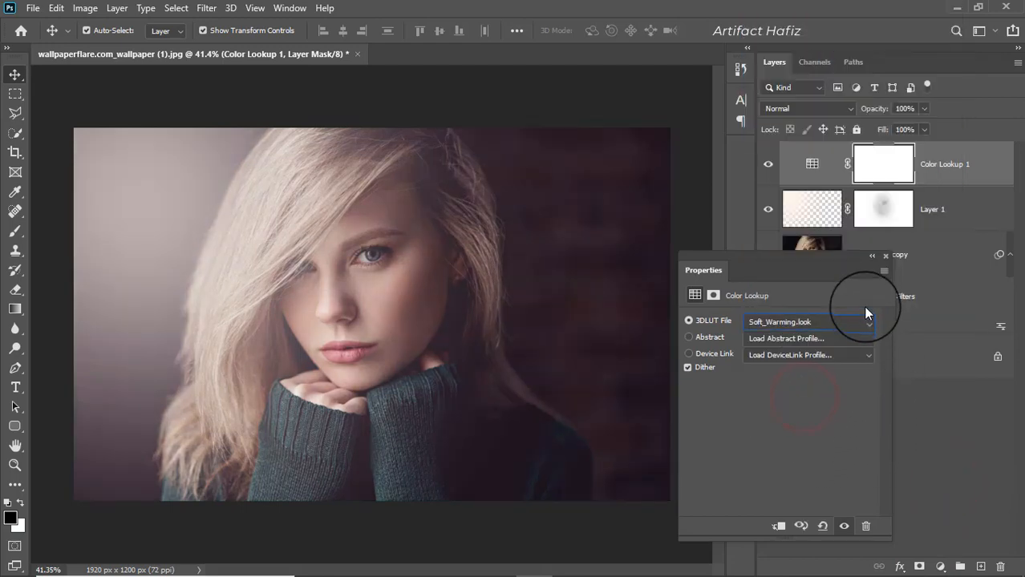
{"action": "left_click", "coordinate": [886, 257]}
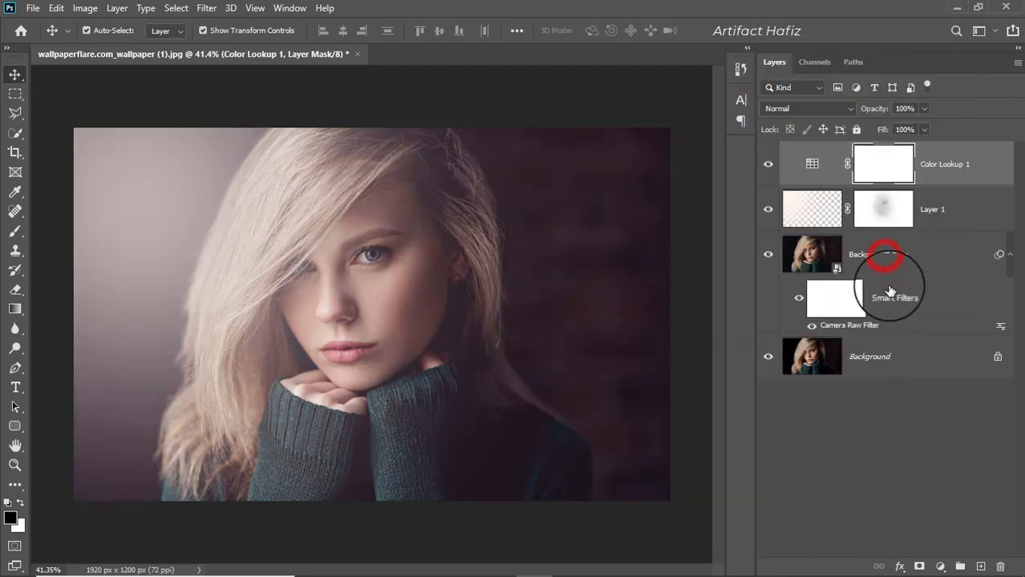
Set the Color Lookup layer's blend mode to Luminosity and compare the image with and without it
{"action": "left_click", "coordinate": [954, 163]}
{"action": "left_click", "coordinate": [834, 110]}
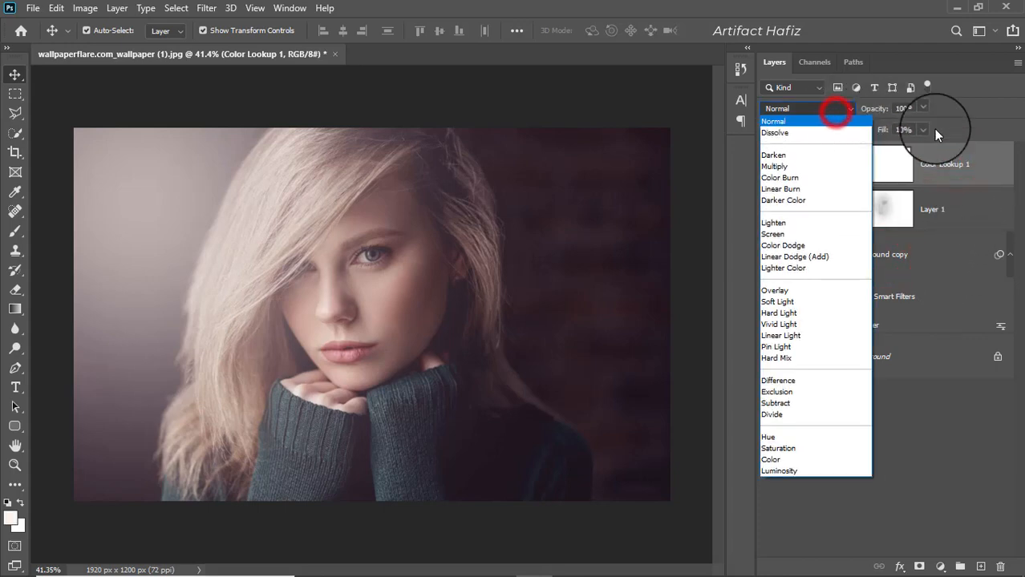
{"action": "left_click", "coordinate": [786, 471]}
{"action": "left_click", "coordinate": [767, 164]}
{"action": "left_click", "coordinate": [767, 164]}
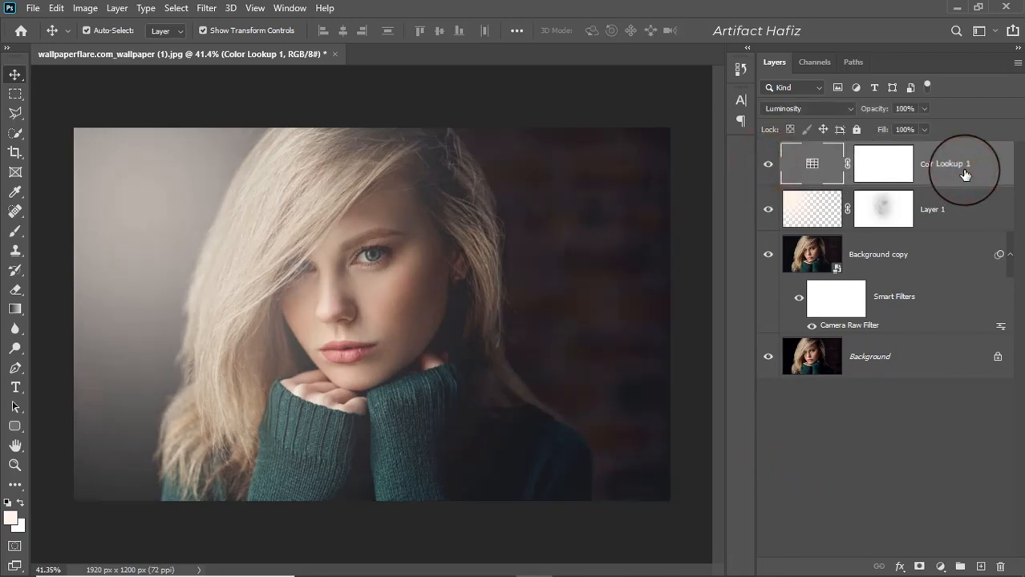
Add a Curves adjustment layer, anchor the highlights with a point and pull the shadows slightly down on the RGB curve
{"action": "left_click", "coordinate": [939, 565]}
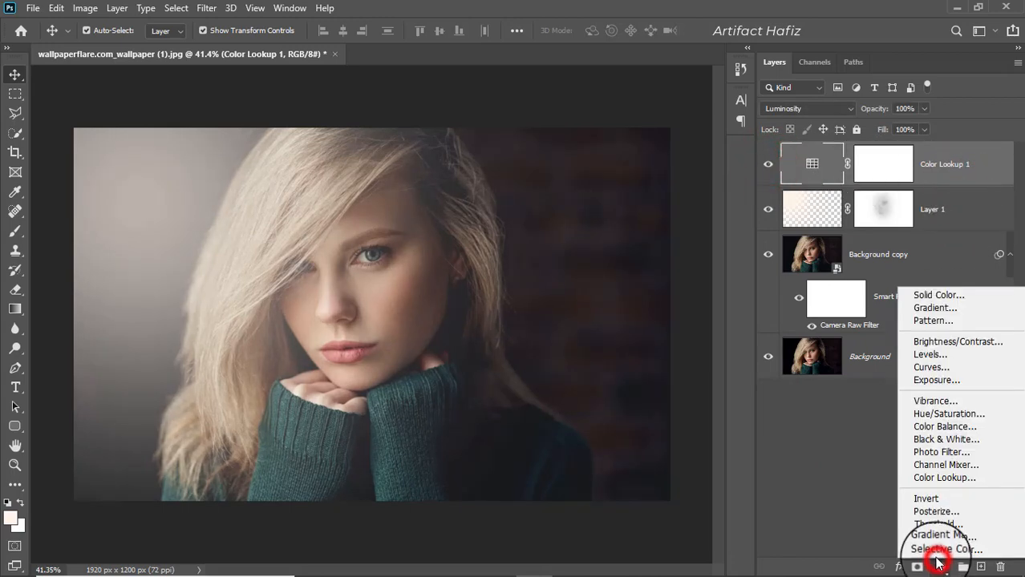
{"action": "left_click", "coordinate": [946, 369]}
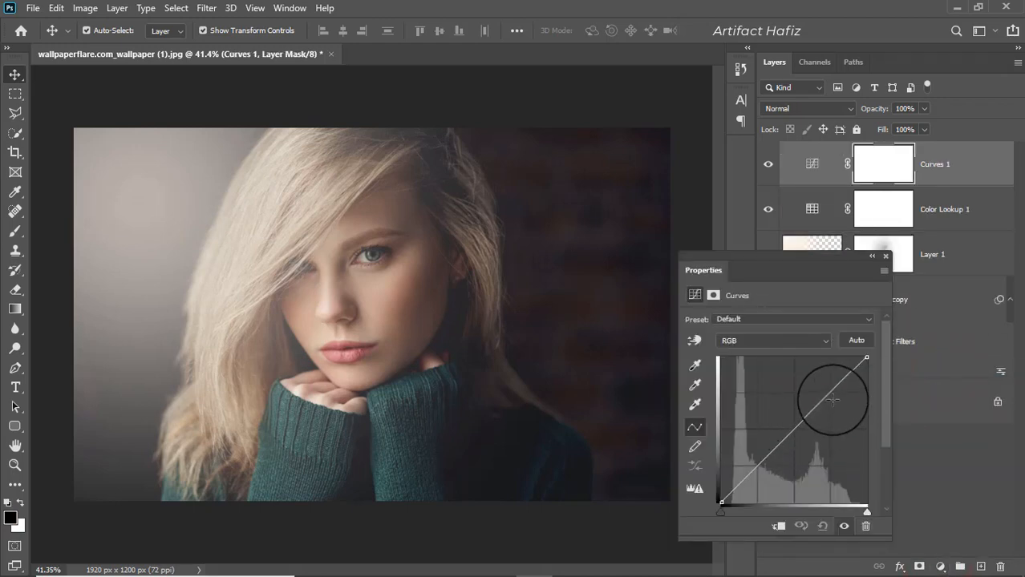
{"action": "left_click_drag", "start_coordinate": [832, 391], "coordinate": [834, 391]}
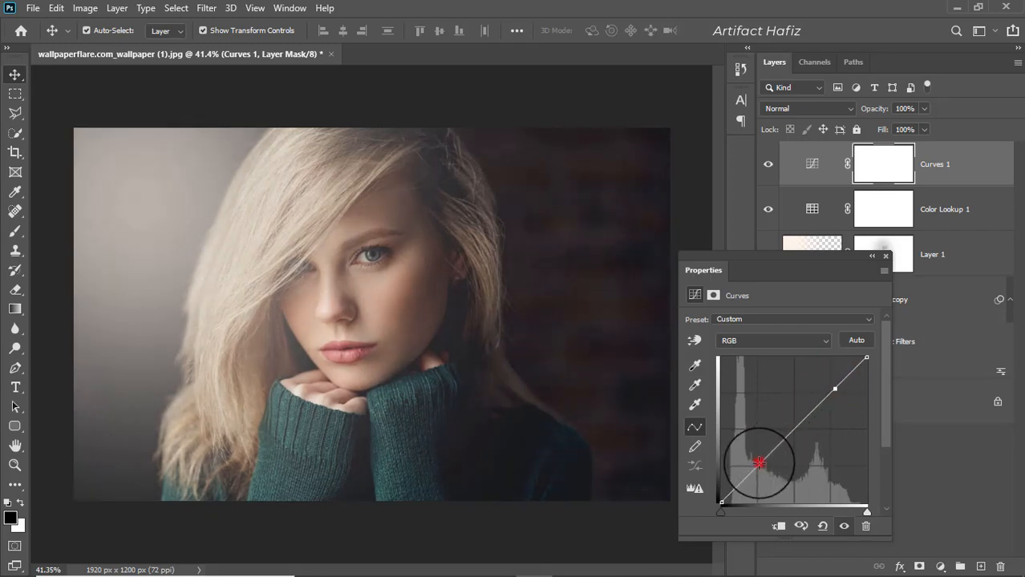
{"action": "left_click_drag", "start_coordinate": [758, 463], "coordinate": [762, 472]}
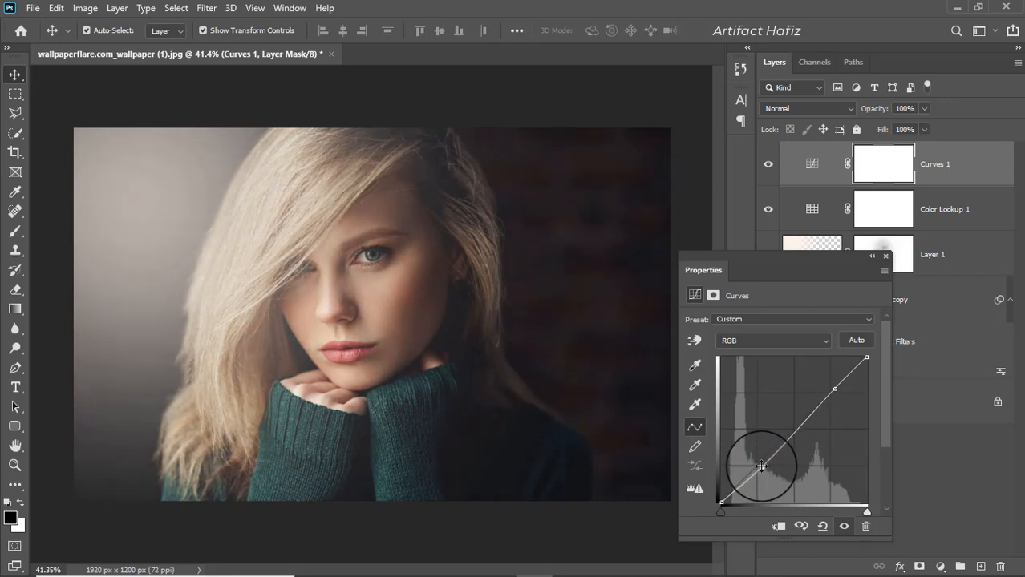
{"action": "left_click_drag", "start_coordinate": [761, 465], "coordinate": [761, 465]}
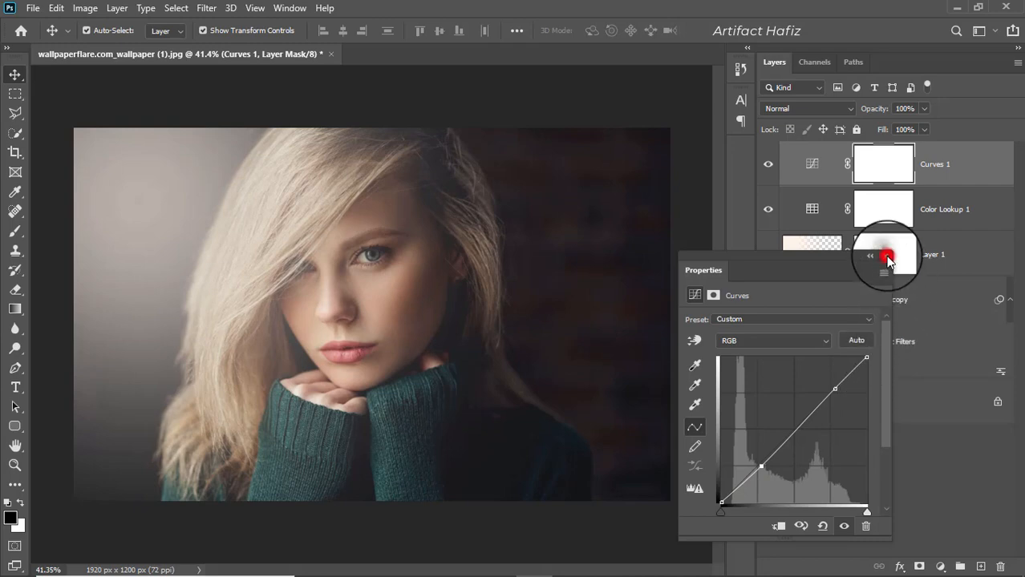
{"action": "left_click", "coordinate": [887, 256]}
Lower the opacity of the Color Lookup adjustment layer to weaken its effect
{"action": "left_click", "coordinate": [938, 209]}
{"action": "left_click", "coordinate": [925, 109]}
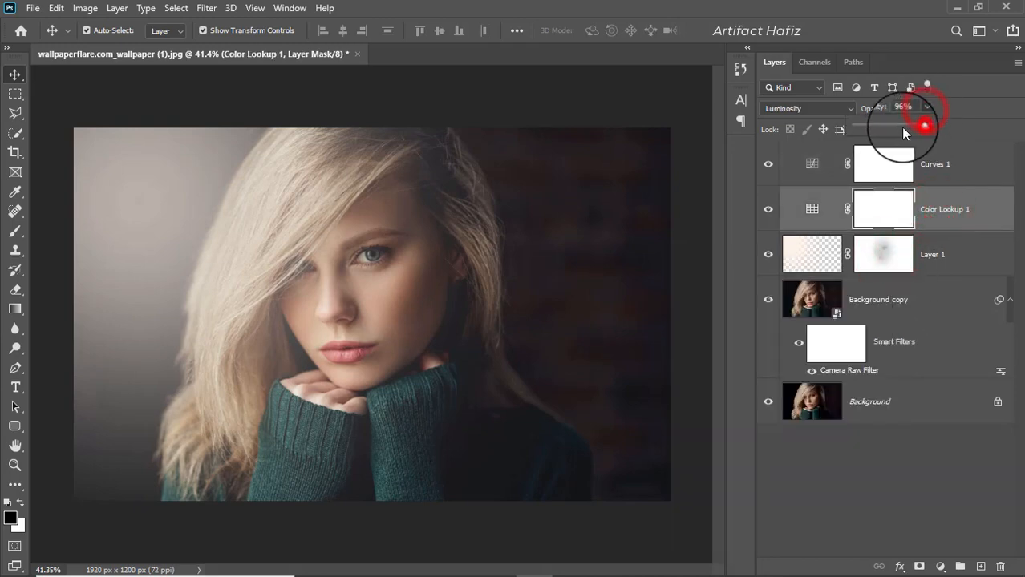
{"action": "left_click_drag", "start_coordinate": [902, 129], "coordinate": [876, 127]}
Reduce the Curves adjustment layer's opacity to 90%
{"action": "left_click", "coordinate": [928, 166]}
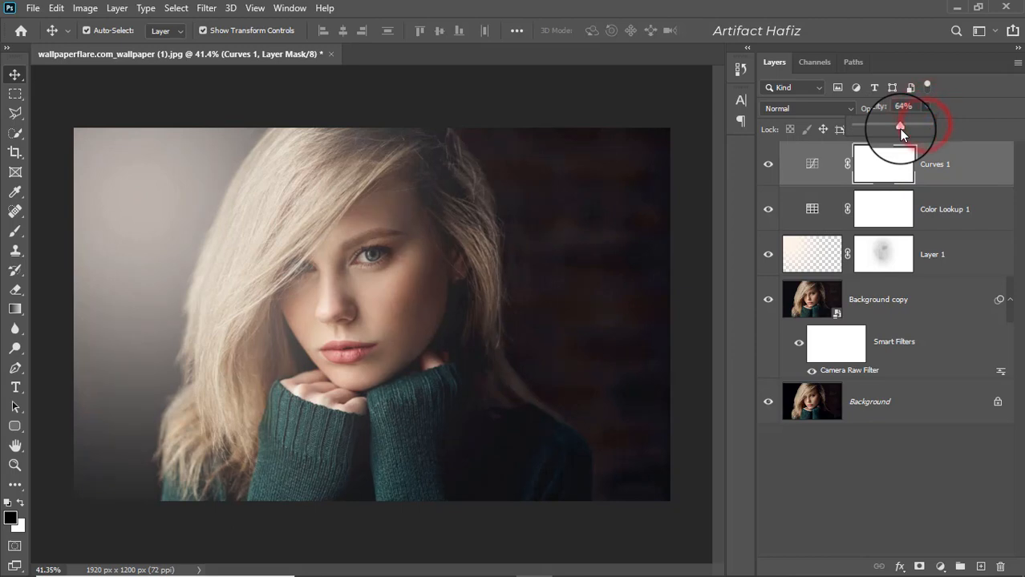
{"action": "left_click_drag", "start_coordinate": [899, 128], "coordinate": [922, 129]}
{"action": "left_click", "coordinate": [933, 166]}
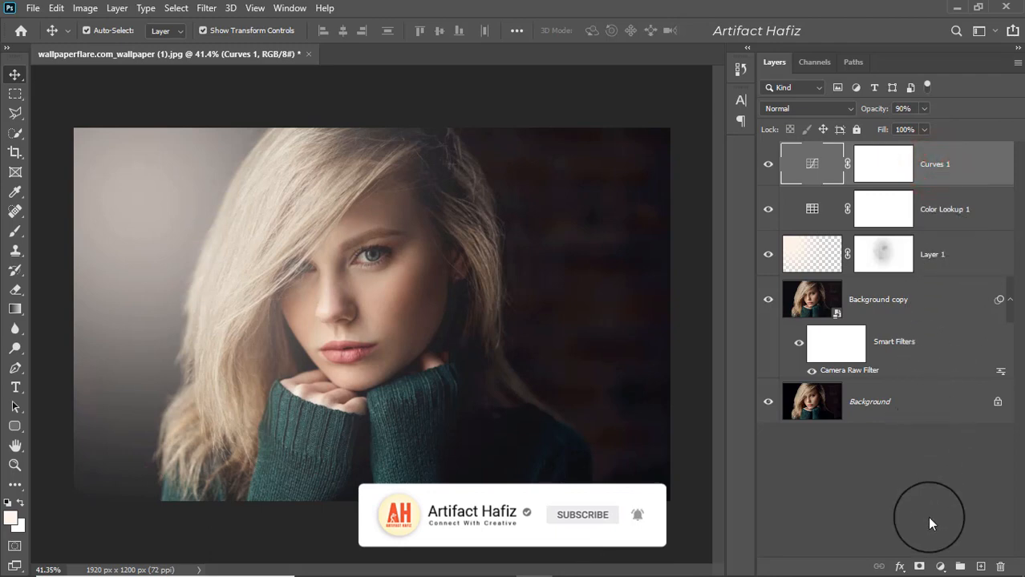
Add a Levels adjustment layer with the black input at 2 and the white input at 228
{"action": "left_click", "coordinate": [940, 566]}
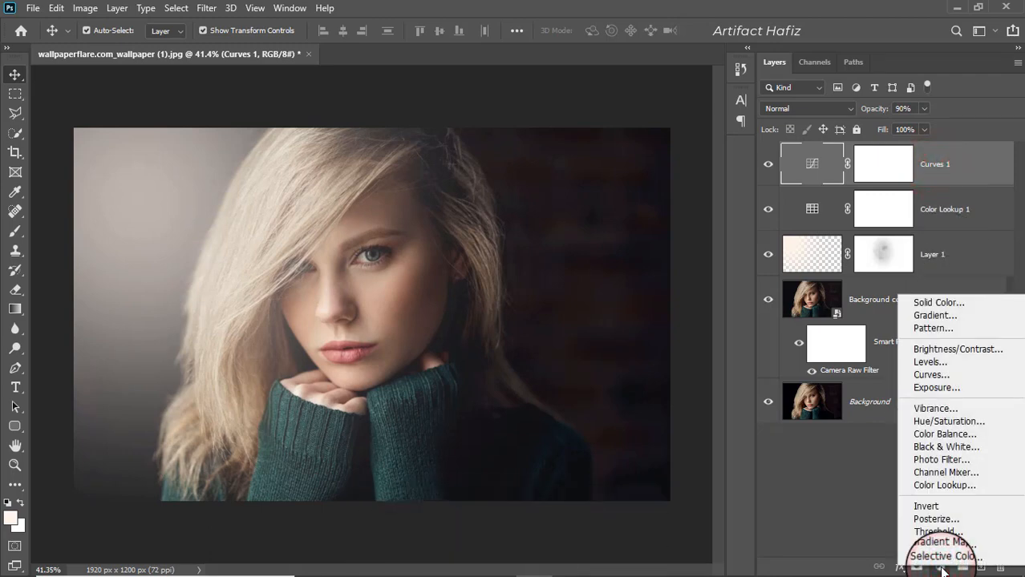
{"action": "left_click", "coordinate": [938, 362]}
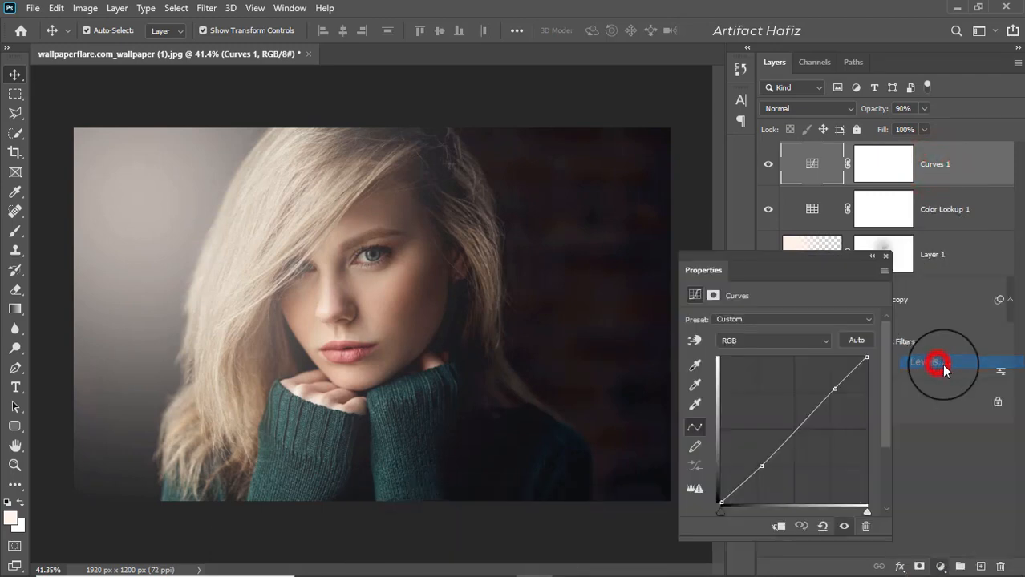
{"action": "left_click_drag", "start_coordinate": [709, 430], "coordinate": [711, 429]}
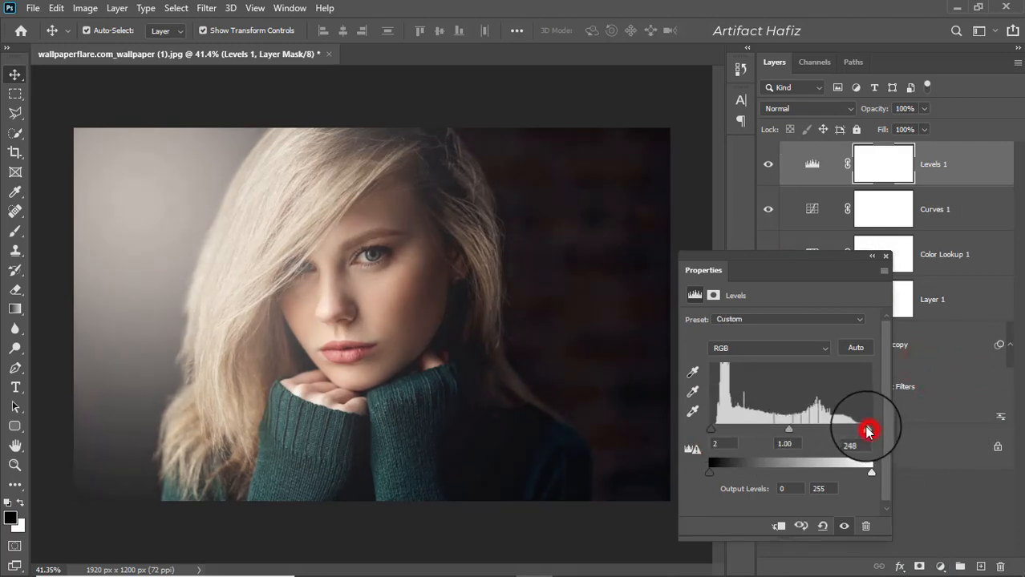
{"action": "left_click_drag", "start_coordinate": [867, 431], "coordinate": [855, 429]}
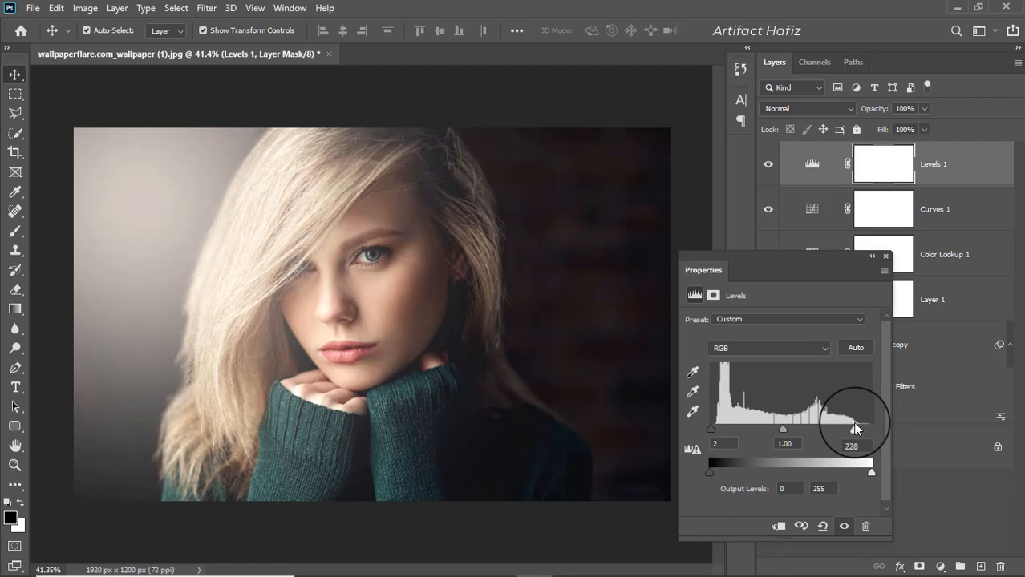
{"action": "left_click", "coordinate": [885, 257]}
Stamp all visible layers into a new layer above Levels 1 and convert it for smart filters
{"action": "left_click", "coordinate": [937, 167]}
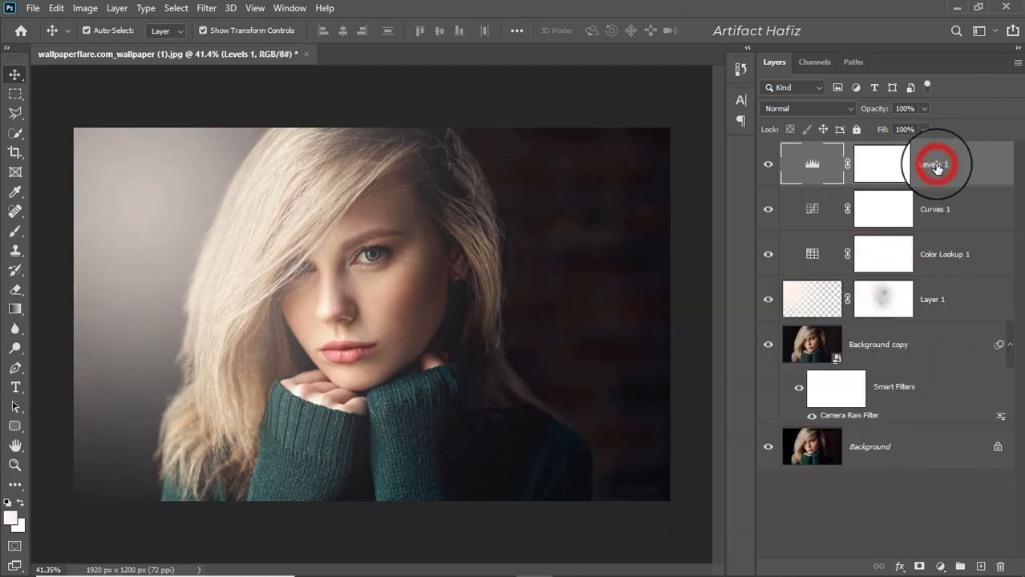
{"action": "key", "text": "ctrl+alt+shift+e"}
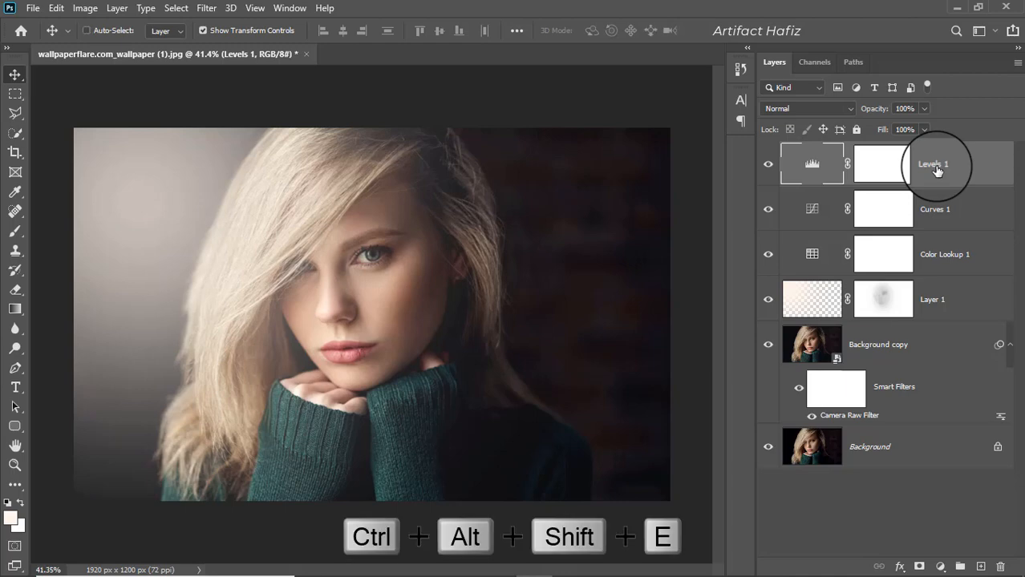
{"action": "left_click", "coordinate": [206, 7]}
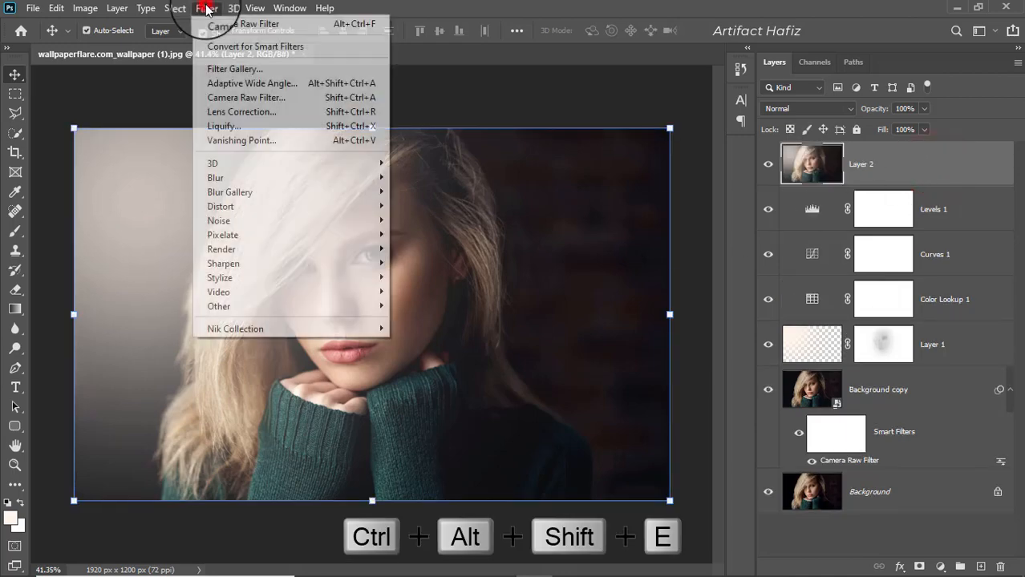
{"action": "left_click", "coordinate": [207, 43]}
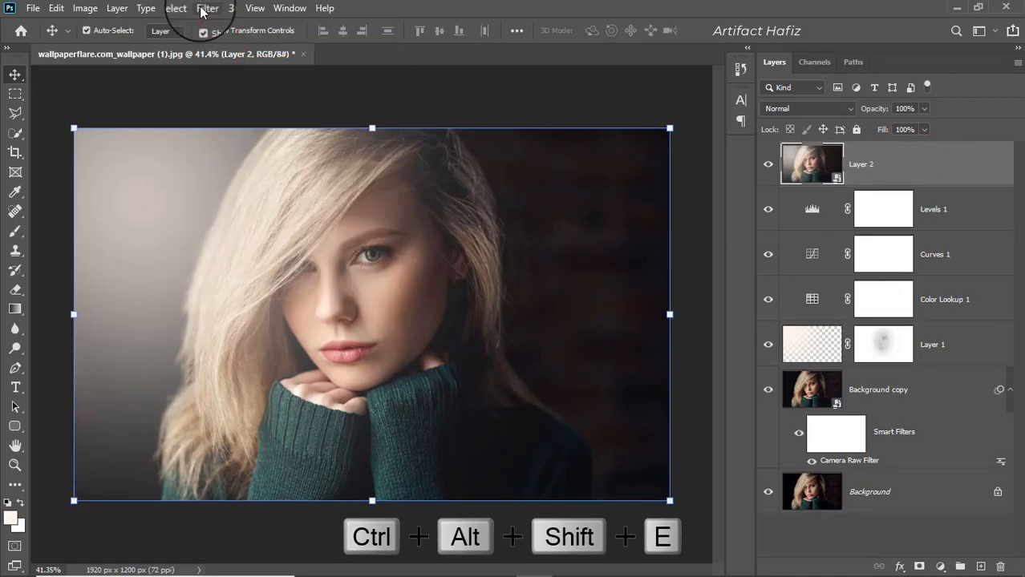
Start a Camera Raw filter on the stamped layer with Highlights -100, Whites +53, Clarity +10 and Vibrance +4
{"action": "left_click", "coordinate": [206, 7]}
{"action": "left_click", "coordinate": [219, 97]}
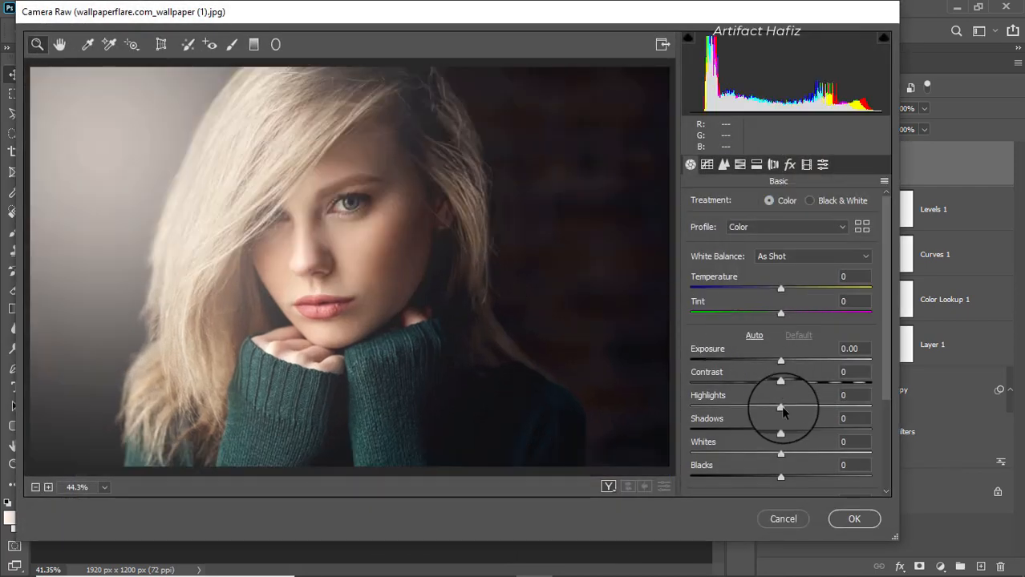
{"action": "left_click_drag", "start_coordinate": [781, 409], "coordinate": [663, 410]}
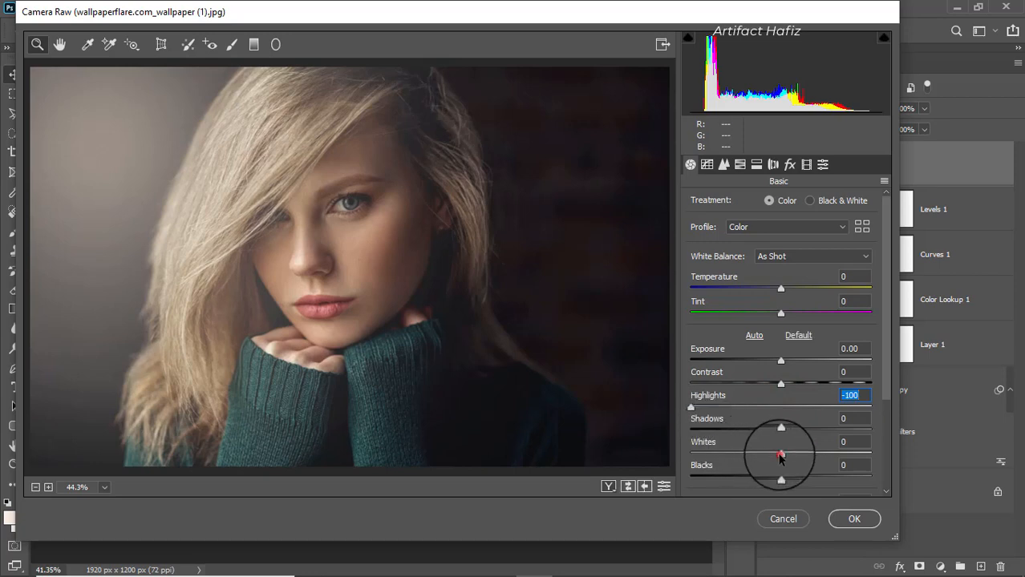
{"action": "left_click_drag", "start_coordinate": [781, 456], "coordinate": [827, 455]}
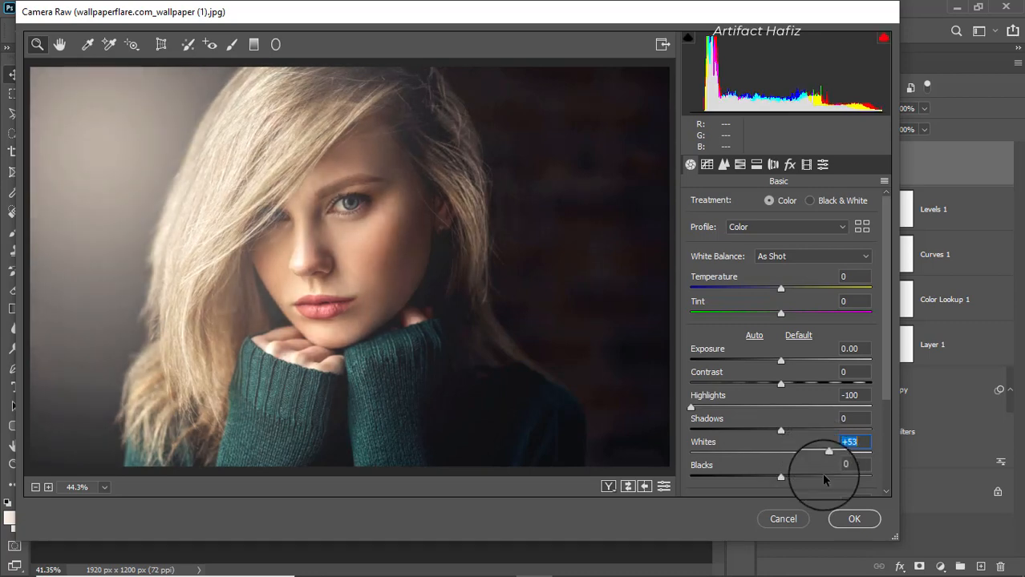
{"action": "scroll", "coordinate": [801, 454], "scroll_direction": "down", "scroll_amount": 3}
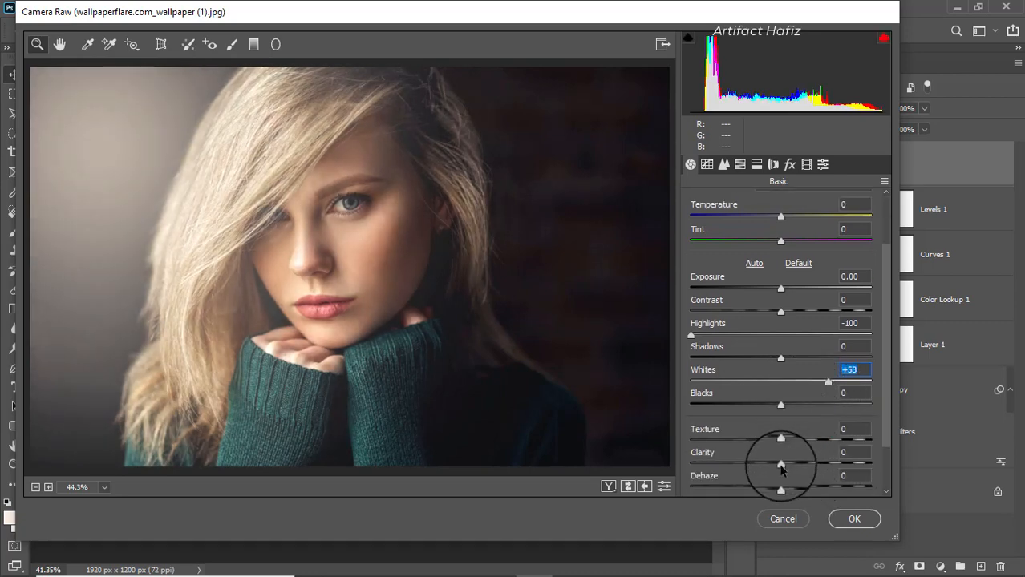
{"action": "left_click_drag", "start_coordinate": [785, 457], "coordinate": [795, 465]}
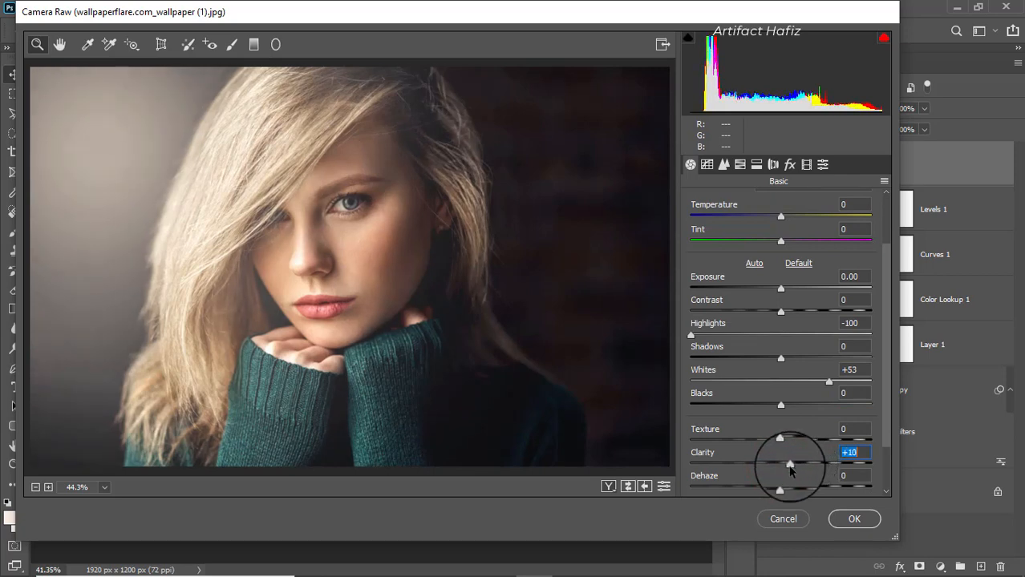
{"action": "scroll", "coordinate": [788, 436], "scroll_direction": "down", "scroll_amount": 3}
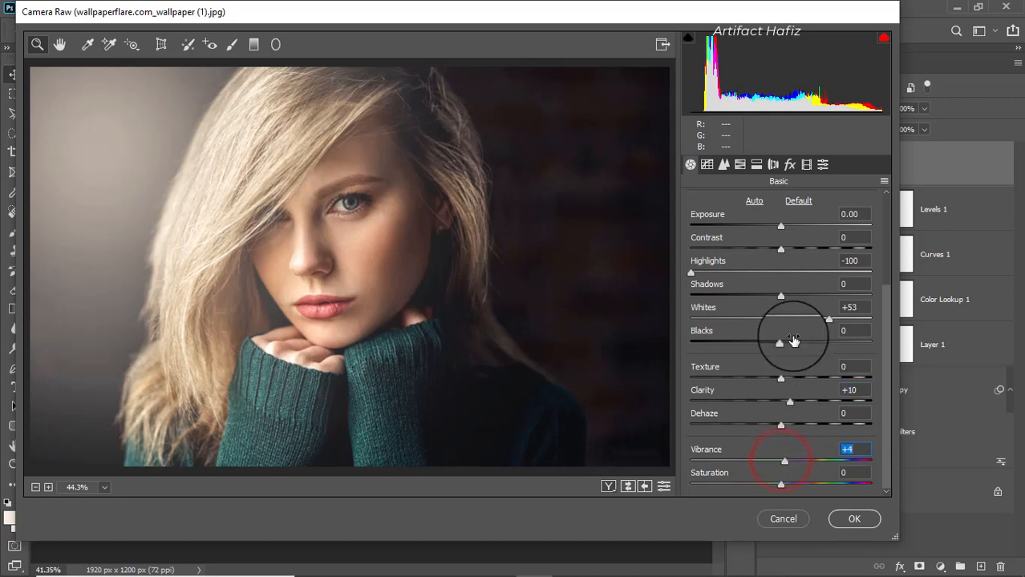
Reduce the Oranges saturation to -11 in the HSL adjustments
{"action": "left_click", "coordinate": [741, 165]}
{"action": "left_click", "coordinate": [751, 204]}
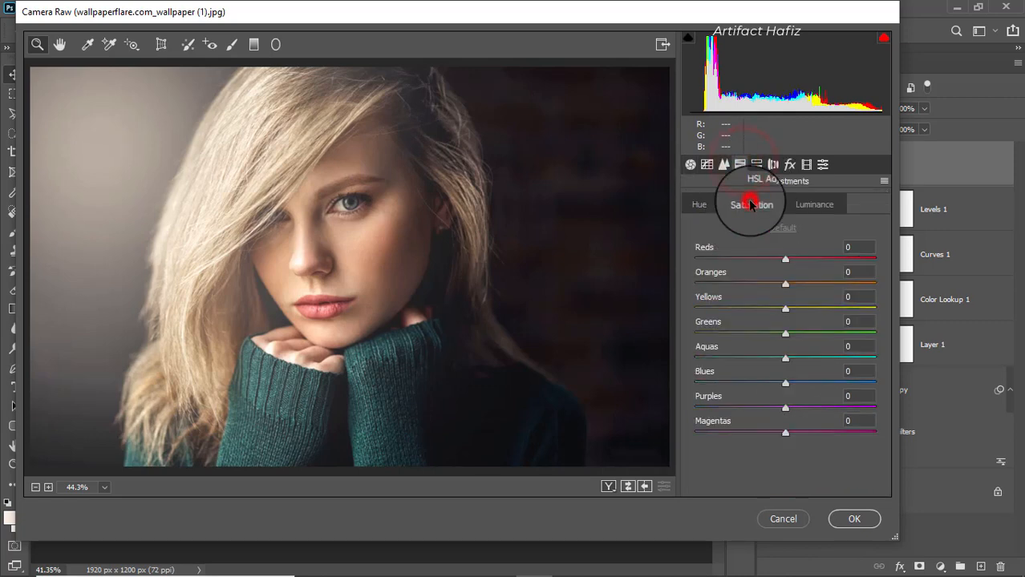
{"action": "left_click_drag", "start_coordinate": [784, 287], "coordinate": [770, 287]}
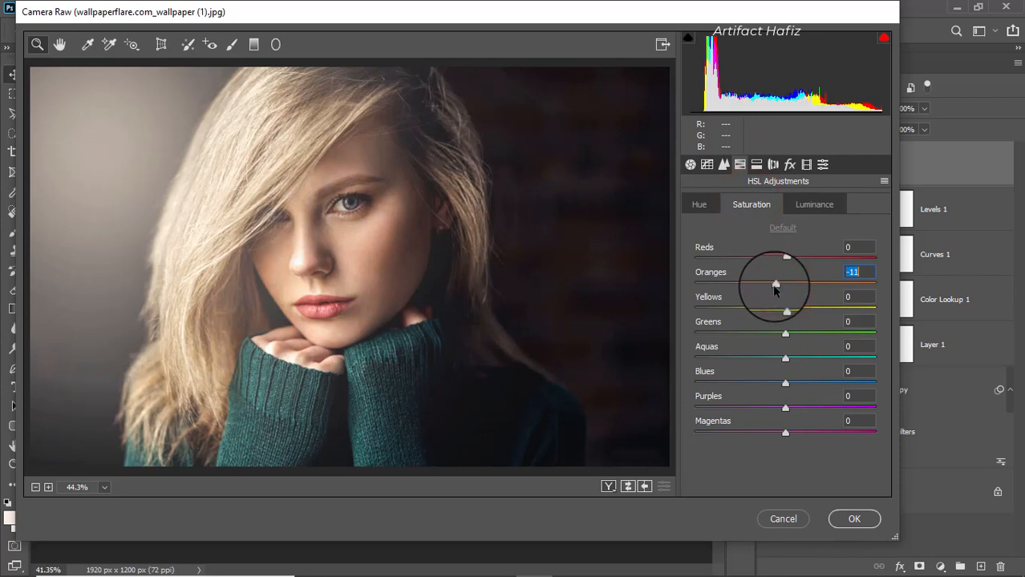
{"action": "left_click", "coordinate": [784, 257]}
Set HSL luminance to Reds +3 and Oranges +15, and HSL hue to Yellows -8 and Oranges +10
{"action": "left_click", "coordinate": [804, 204]}
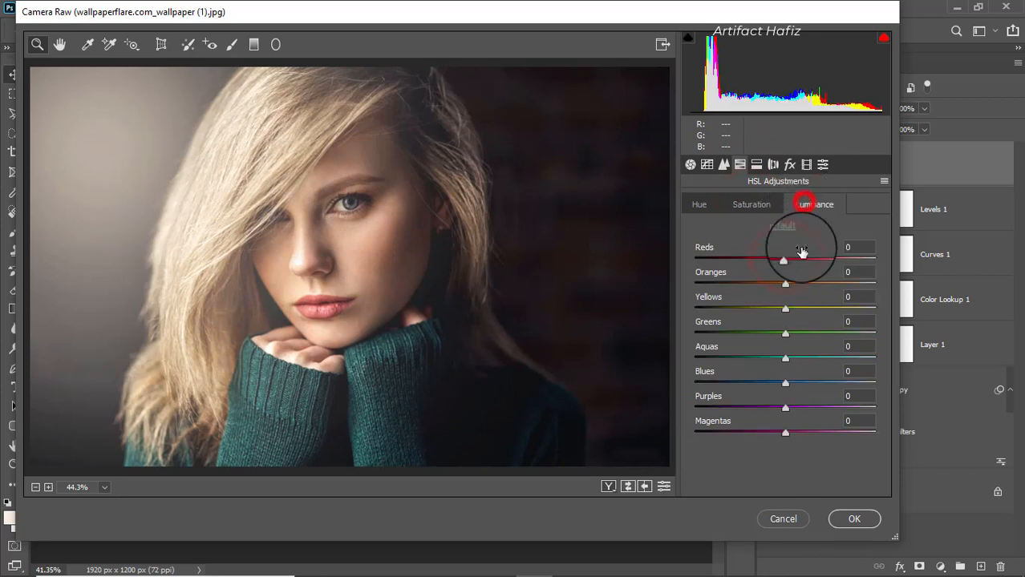
{"action": "left_click_drag", "start_coordinate": [784, 259], "coordinate": [798, 285]}
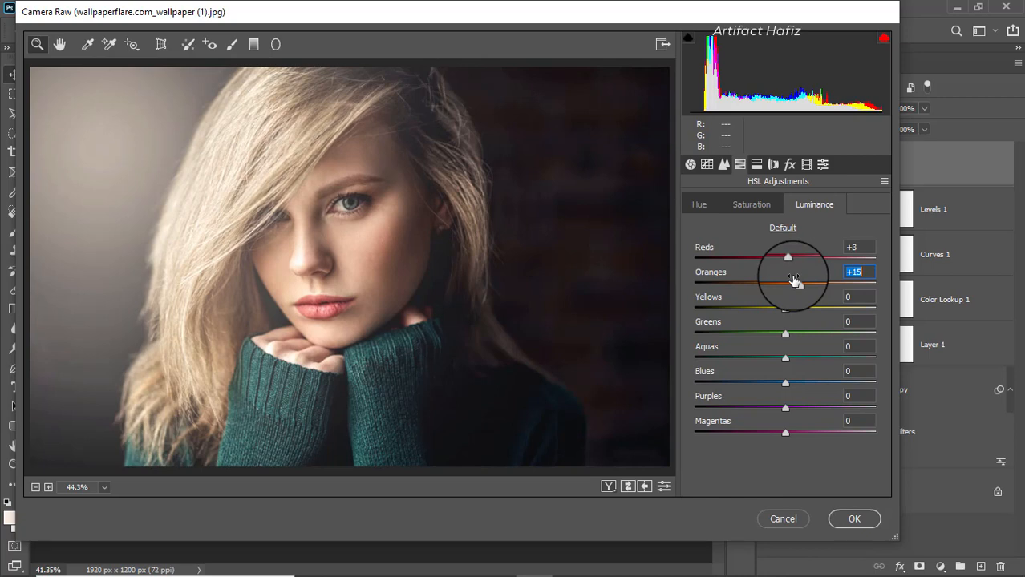
{"action": "left_click", "coordinate": [699, 204]}
{"action": "mouse_move", "coordinate": [787, 305]}
{"action": "left_mouse_down"}
{"action": "mouse_move", "coordinate": [774, 317]}
{"action": "mouse_move", "coordinate": [784, 285]}
{"action": "mouse_move", "coordinate": [793, 286]}
{"action": "left_mouse_up"}
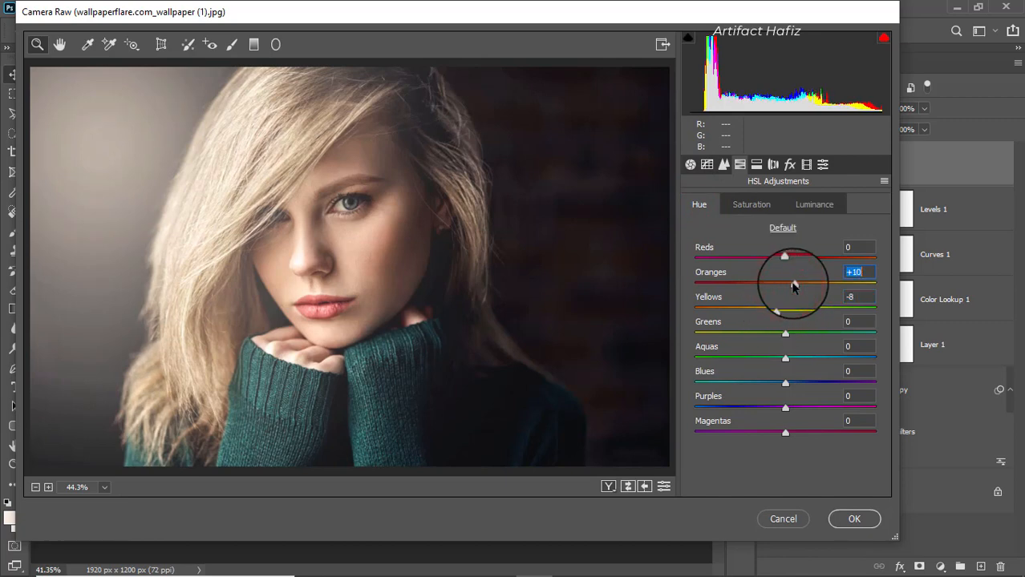
Split-tone the shadows with hue 252 and saturation 15
{"action": "left_click", "coordinate": [756, 165]}
{"action": "left_click_drag", "start_coordinate": [712, 369], "coordinate": [787, 362]}
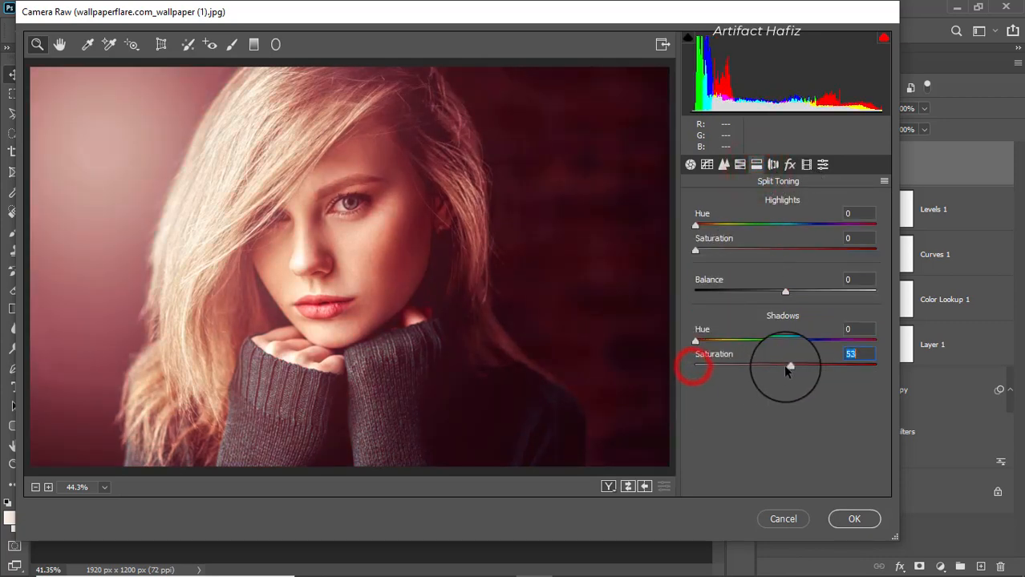
{"action": "left_click_drag", "start_coordinate": [694, 338], "coordinate": [695, 369]}
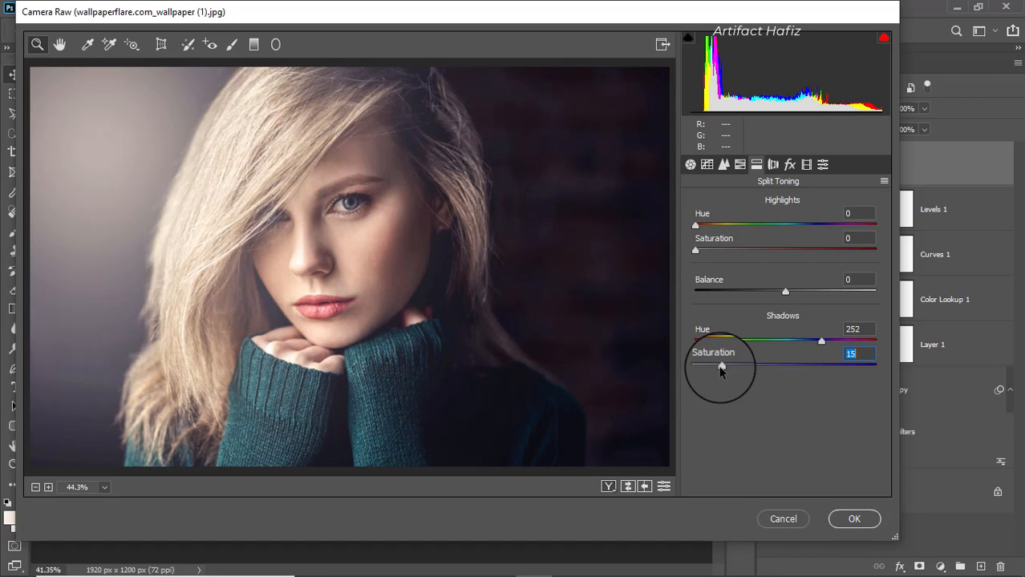
Split-tone the highlights with hue 84 and saturation 11
{"action": "left_click_drag", "start_coordinate": [725, 254], "coordinate": [779, 255]}
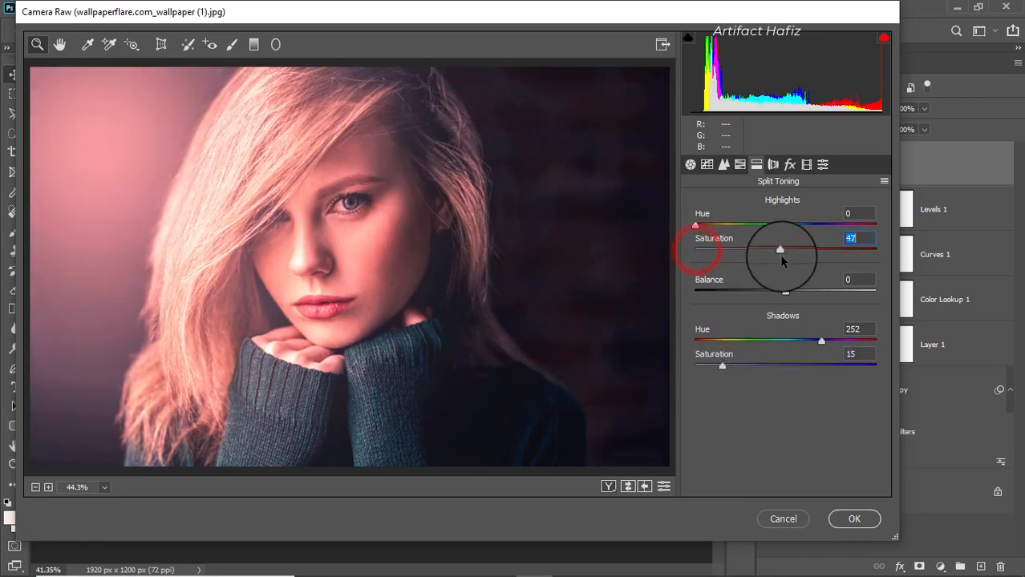
{"action": "left_click_drag", "start_coordinate": [706, 232], "coordinate": [774, 235]}
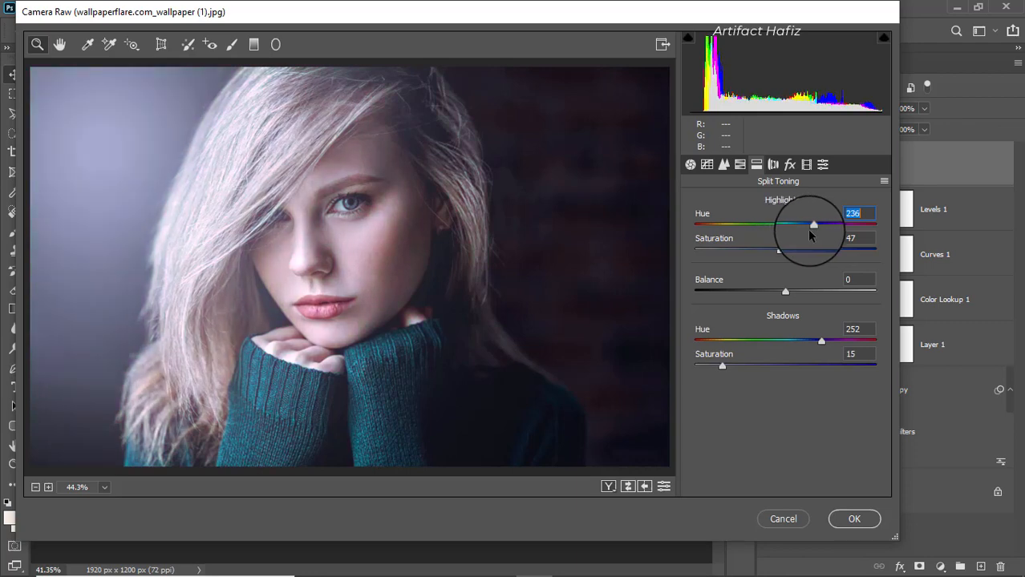
{"action": "left_click_drag", "start_coordinate": [854, 227], "coordinate": [716, 230]}
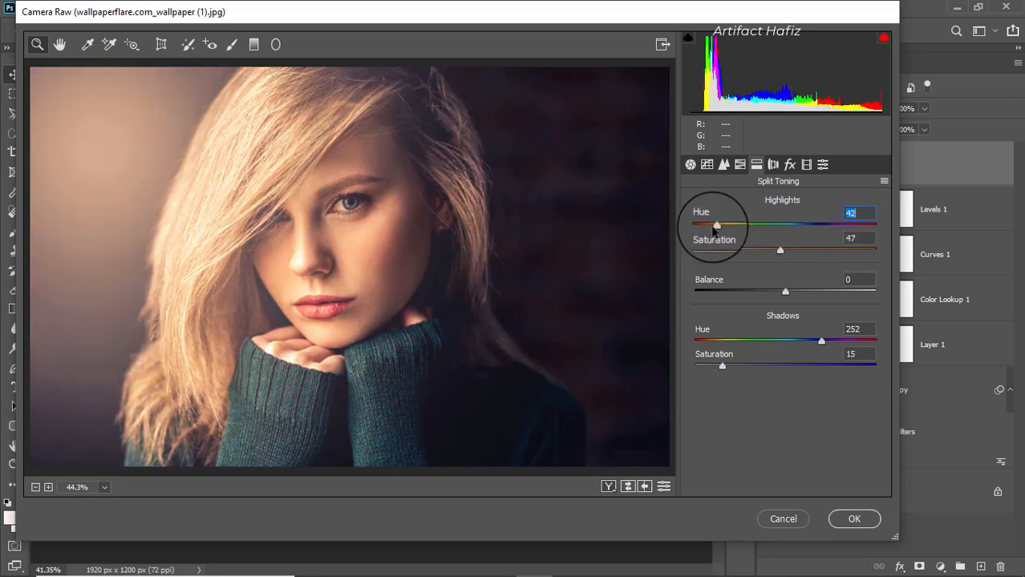
{"action": "mouse_move", "coordinate": [780, 251]}
{"action": "left_mouse_down"}
{"action": "mouse_move", "coordinate": [672, 258]}
{"action": "mouse_move", "coordinate": [763, 255]}
{"action": "left_mouse_up"}
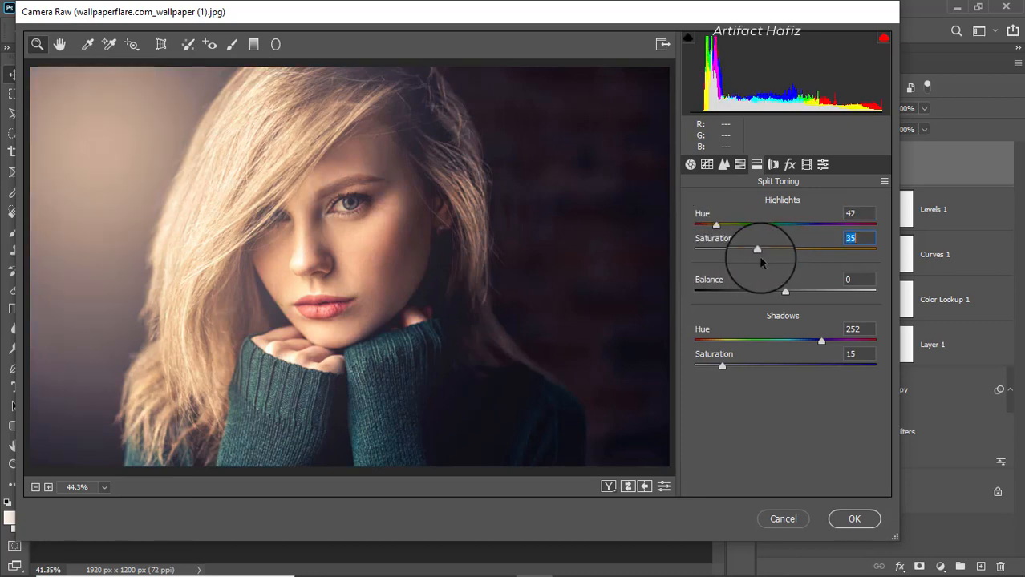
{"action": "left_click_drag", "start_coordinate": [717, 228], "coordinate": [716, 255]}
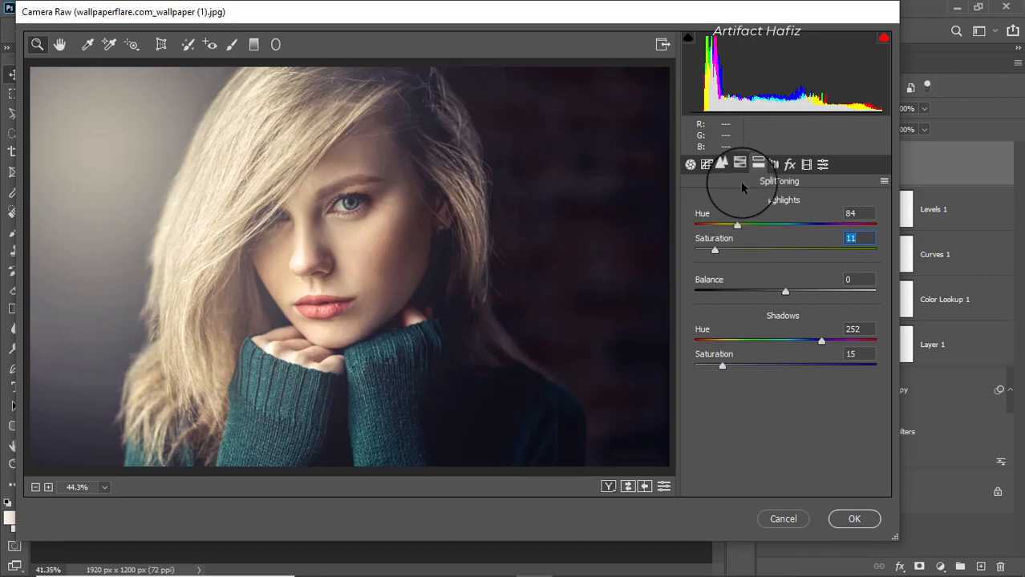
Raise the sharpening amount slightly and add RGB point-curve points at input 190, output 195 and input 62, output 62
{"action": "left_click", "coordinate": [723, 164]}
{"action": "left_click_drag", "start_coordinate": [690, 226], "coordinate": [697, 229]}
{"action": "left_click", "coordinate": [707, 164]}
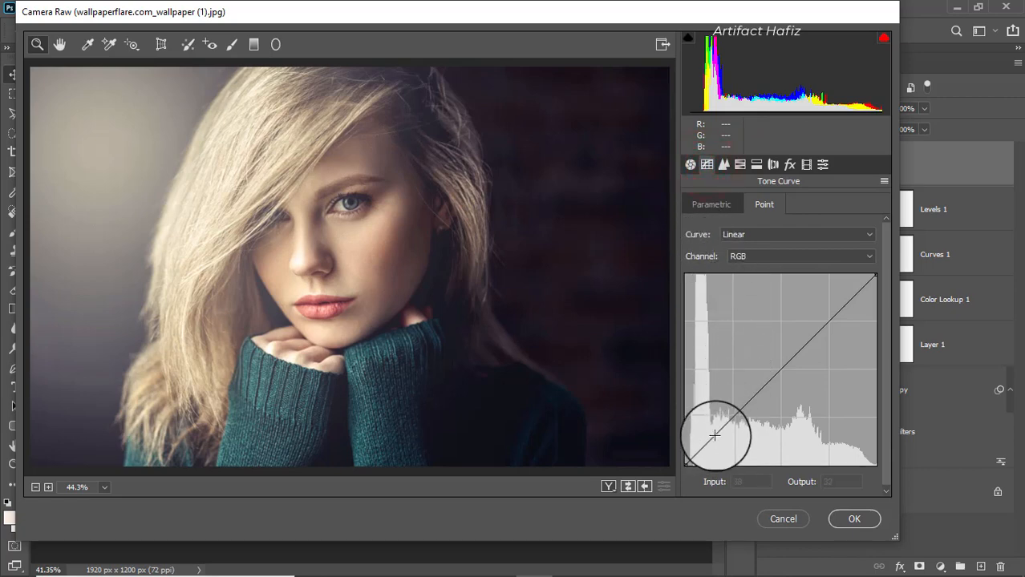
{"action": "left_click_drag", "start_coordinate": [686, 465], "coordinate": [684, 466]}
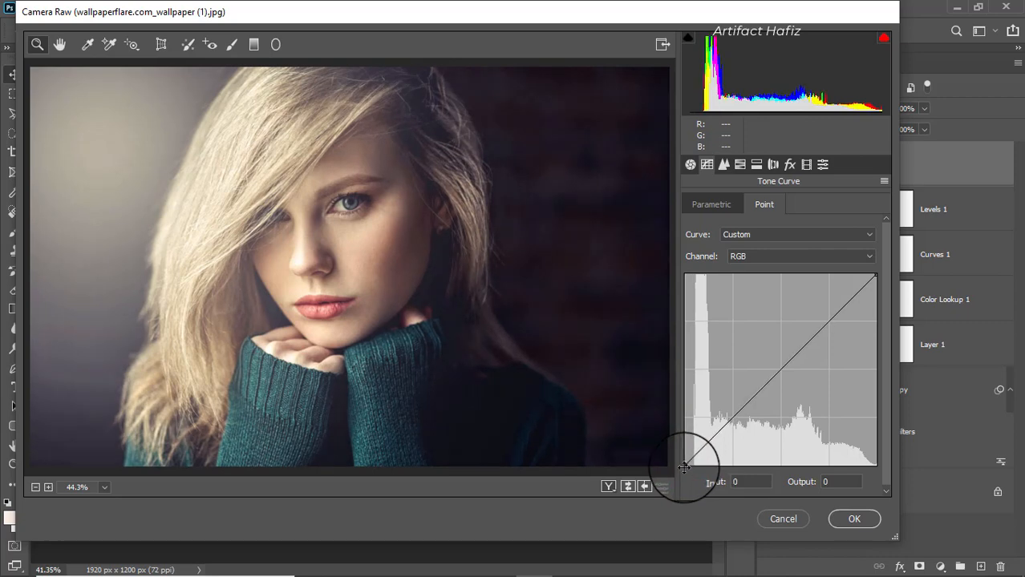
{"action": "left_click", "coordinate": [827, 318]}
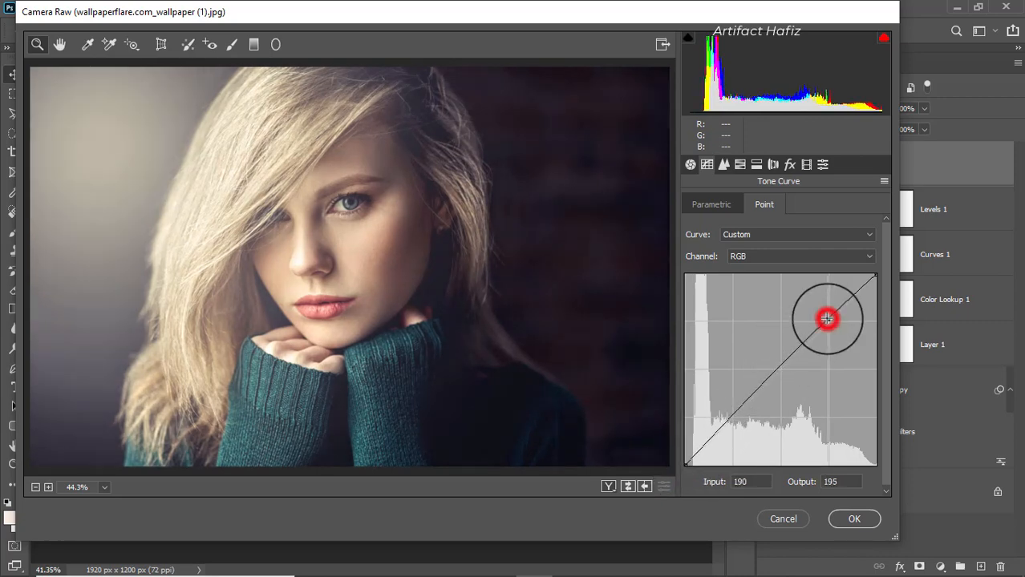
{"action": "left_click", "coordinate": [731, 419]}
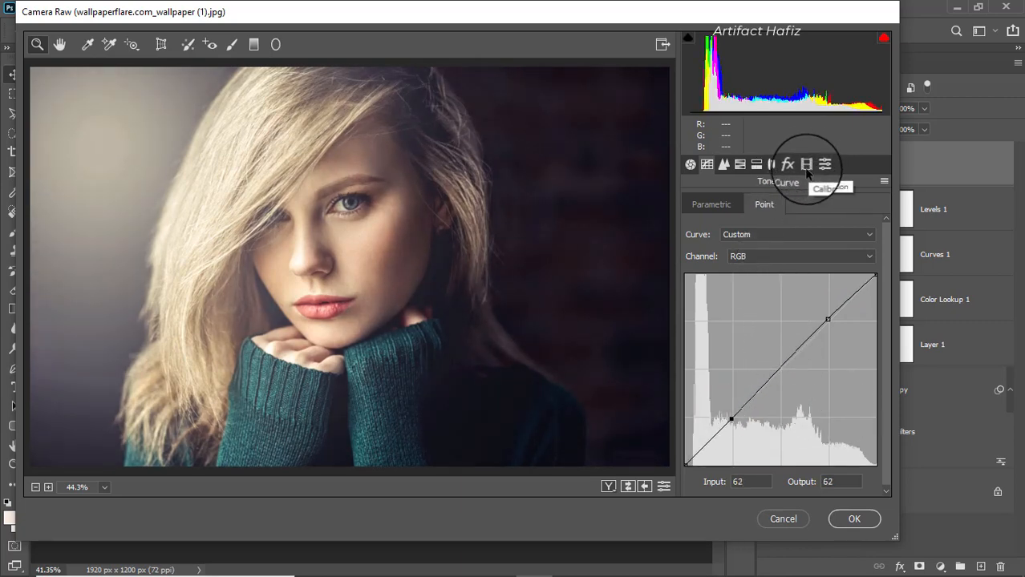
Lift the black point of the Blue channel's tone curve to output 5 at input 0
{"action": "left_click", "coordinate": [774, 259]}
{"action": "left_click", "coordinate": [754, 304]}
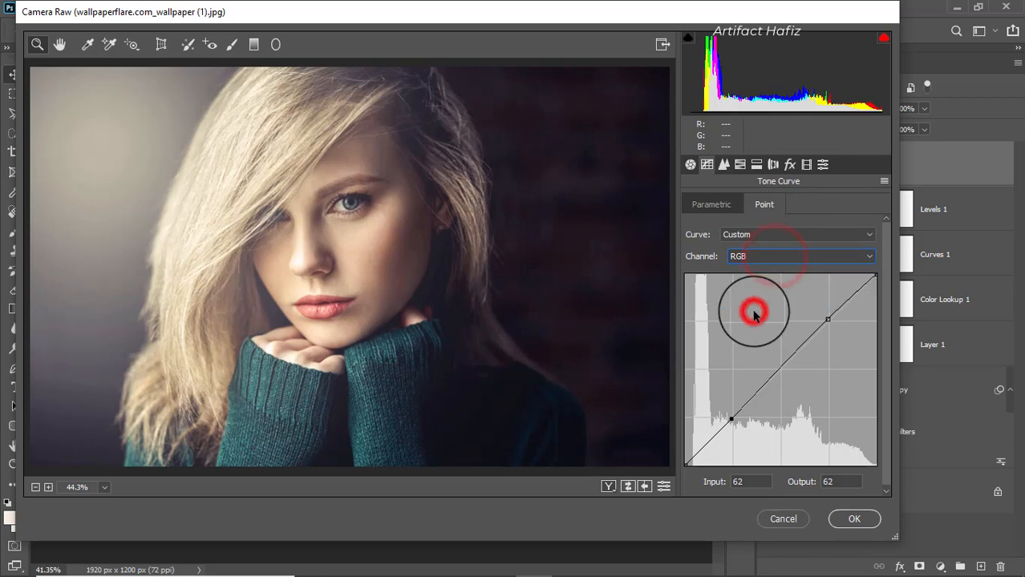
{"action": "left_click", "coordinate": [755, 258]}
{"action": "left_click", "coordinate": [752, 303]}
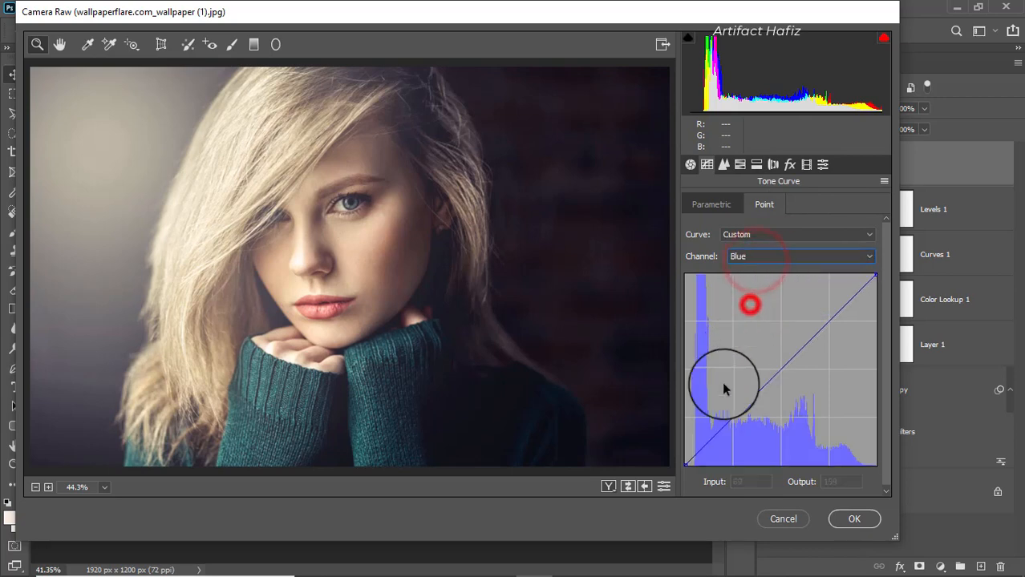
{"action": "left_click", "coordinate": [682, 464]}
{"action": "left_click_drag", "start_coordinate": [683, 463], "coordinate": [681, 458]}
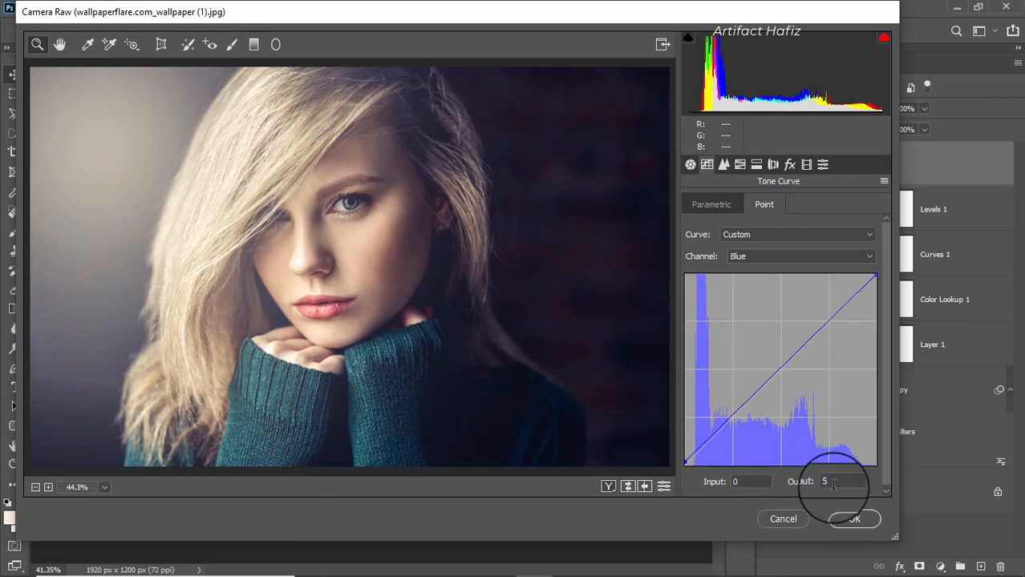
Calibrate the primary hues to Red +3, Green +11 and Blue -2, and apply the Camera Raw filter
{"action": "left_click", "coordinate": [807, 164]}
{"action": "mouse_move", "coordinate": [788, 312]}
{"action": "left_mouse_down"}
{"action": "mouse_move", "coordinate": [798, 308]}
{"action": "mouse_move", "coordinate": [788, 321]}
{"action": "left_mouse_up"}
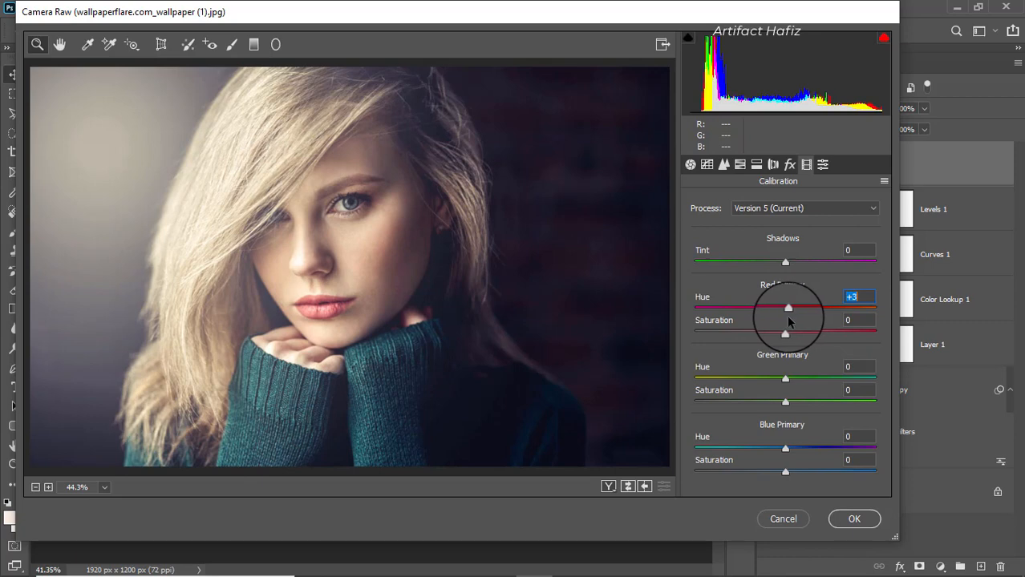
{"action": "left_click_drag", "start_coordinate": [785, 378], "coordinate": [796, 378]}
{"action": "mouse_move", "coordinate": [785, 447]}
{"action": "left_mouse_down"}
{"action": "mouse_move", "coordinate": [806, 451]}
{"action": "mouse_move", "coordinate": [773, 454]}
{"action": "left_mouse_up"}
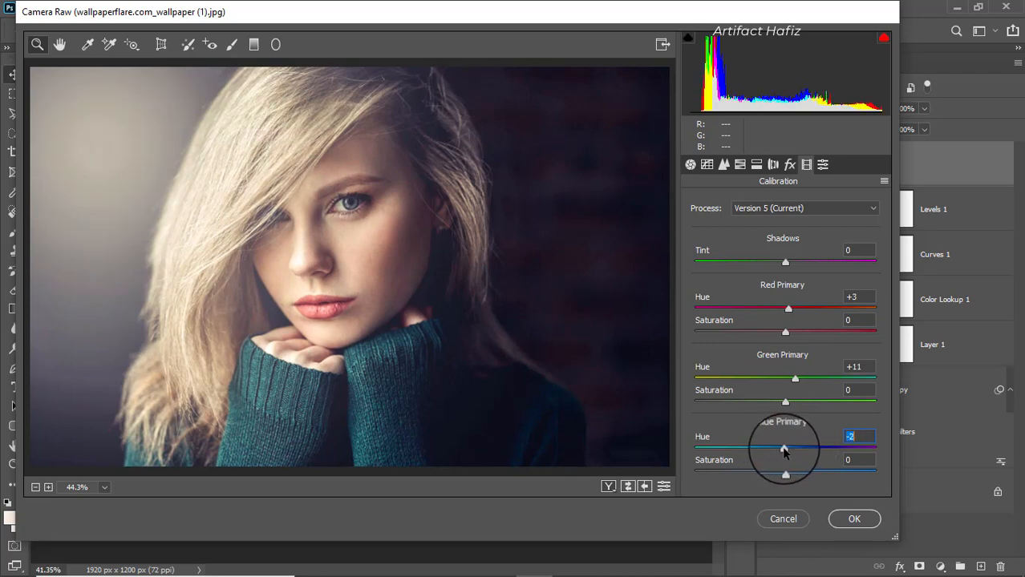
{"action": "left_click", "coordinate": [853, 520]}
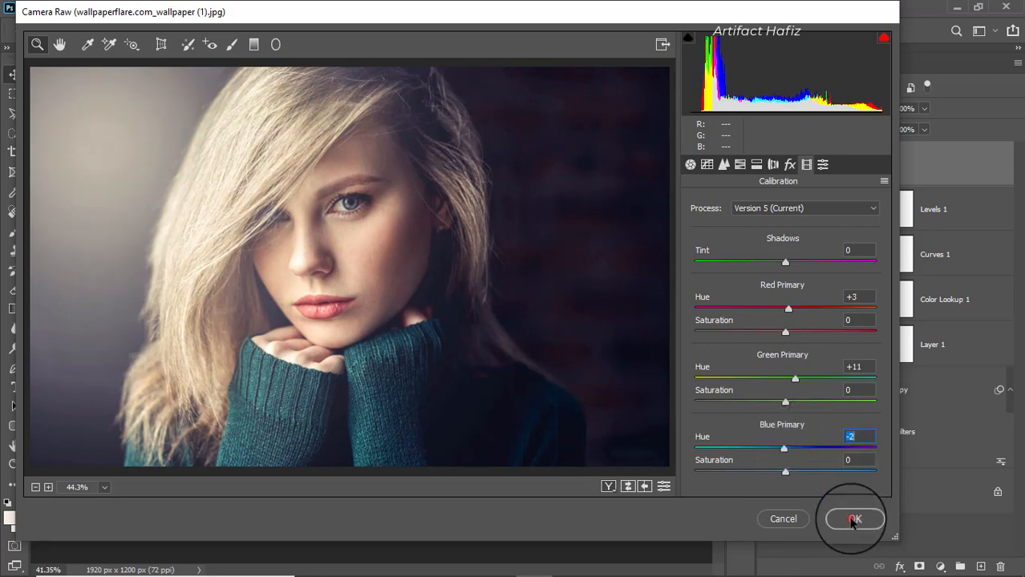
Stamp all visible layers into a new layer above Layer 2 and convert it for smart filters
{"action": "left_click", "coordinate": [863, 159]}
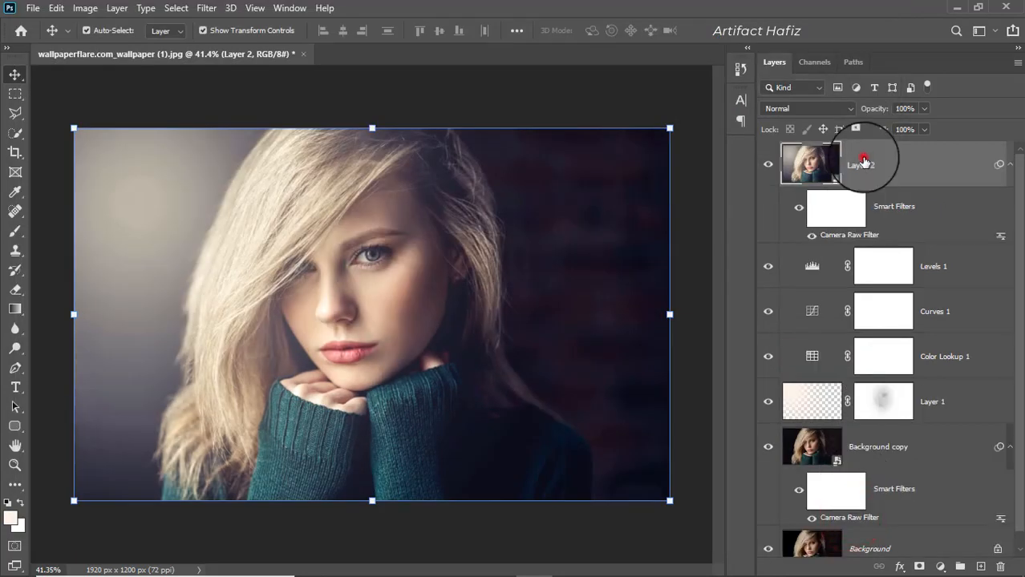
{"action": "key", "text": "ctrl+alt+shift+e"}
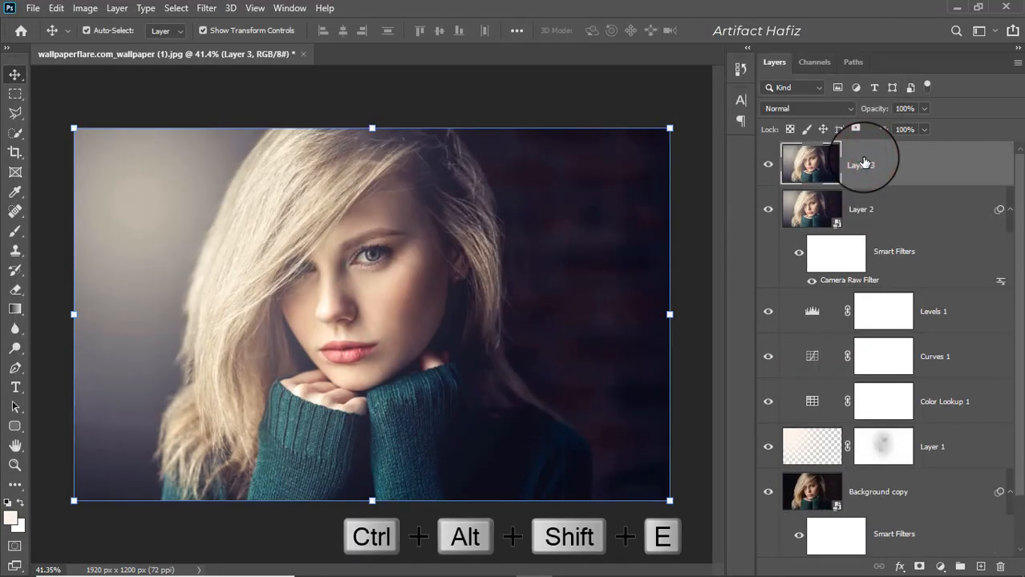
{"action": "left_click", "coordinate": [205, 8]}
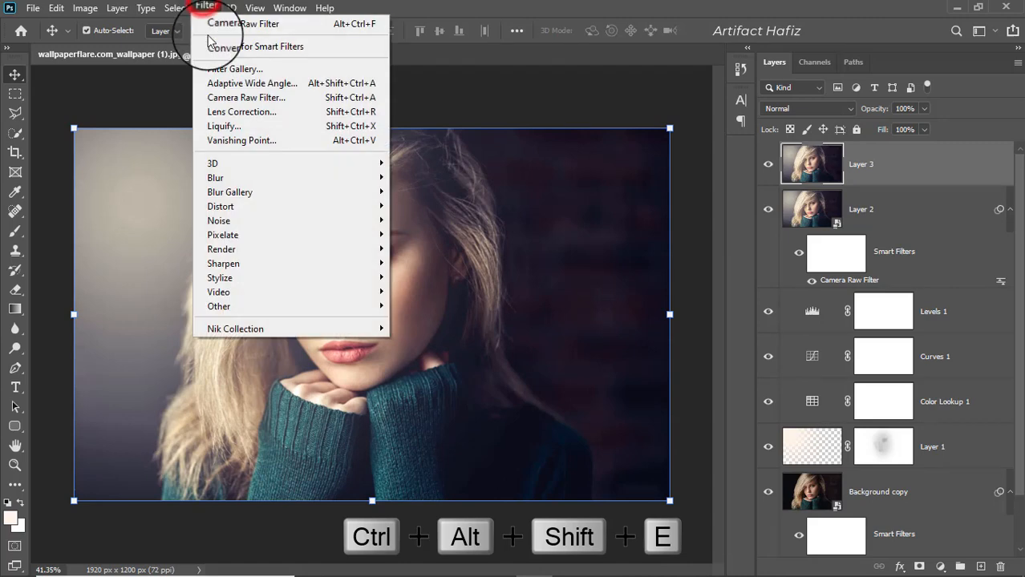
{"action": "left_click", "coordinate": [213, 47]}
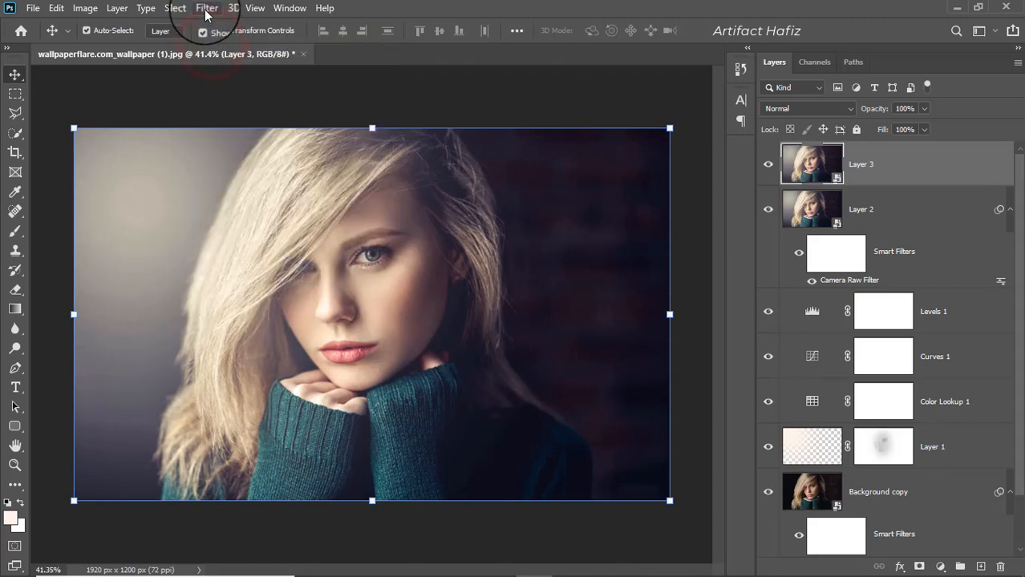
Apply a Camera Raw smart filter to Layer 3 with luminance noise reduction set to 100
{"action": "left_click", "coordinate": [206, 8]}
{"action": "left_click", "coordinate": [230, 97]}
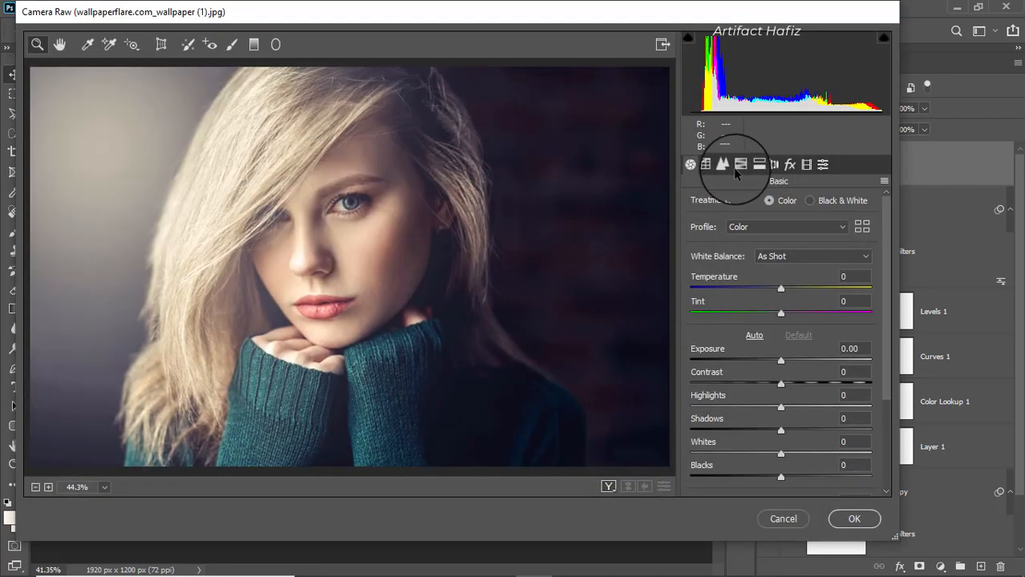
{"action": "left_click", "coordinate": [723, 164]}
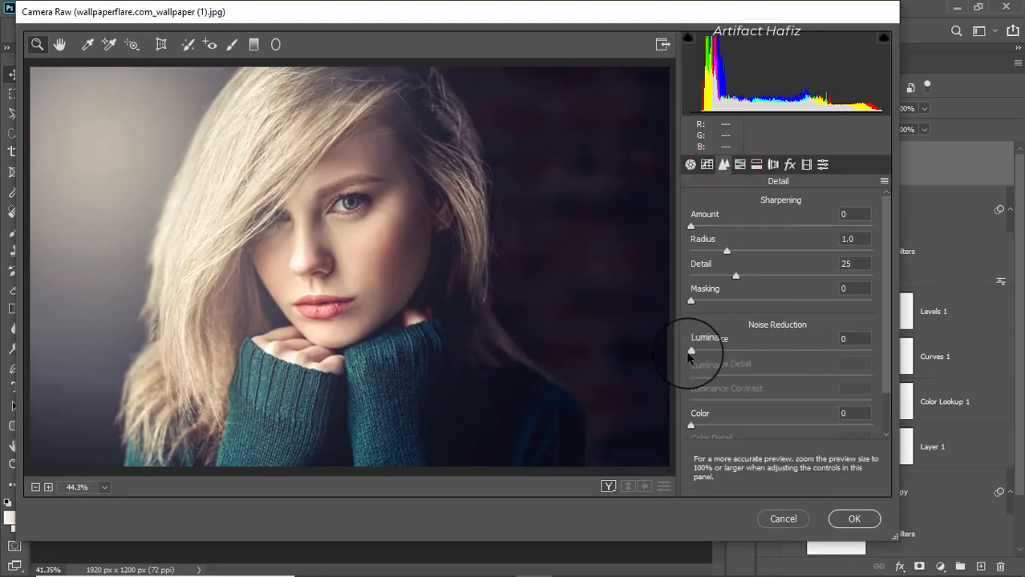
{"action": "left_click_drag", "start_coordinate": [690, 351], "coordinate": [754, 350]}
{"action": "left_click_drag", "start_coordinate": [876, 339], "coordinate": [907, 337]}
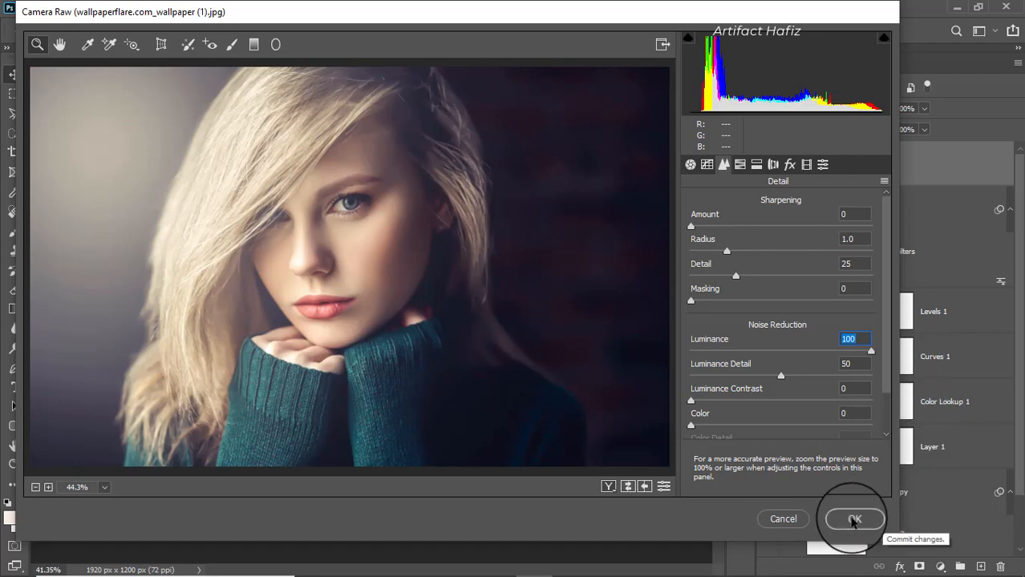
{"action": "left_click", "coordinate": [853, 520]}
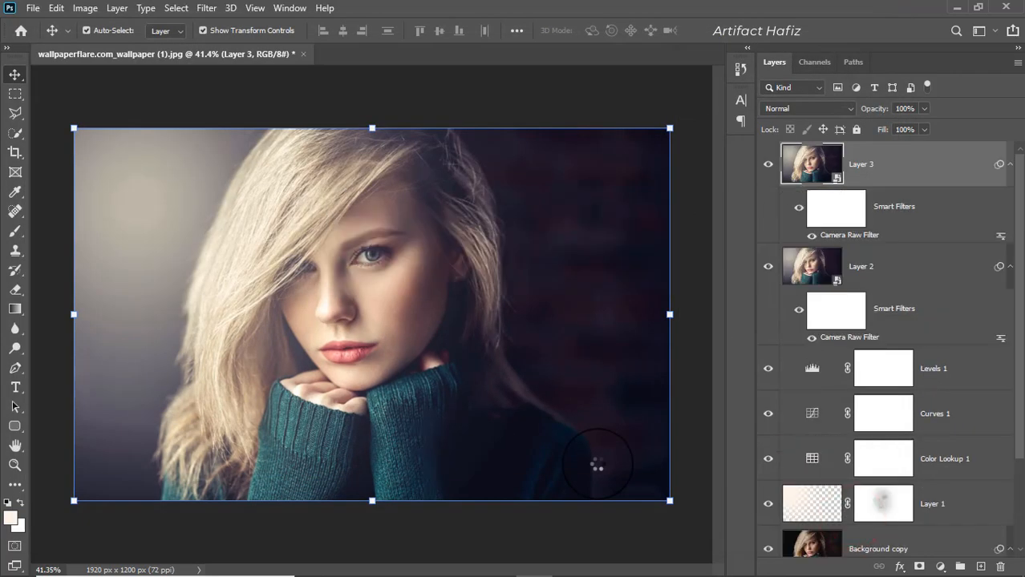
Add a white layer mask to Layer 3 and ready the Brush tool with black as the foreground colour
{"action": "left_click", "coordinate": [866, 163]}
{"action": "left_click", "coordinate": [918, 566]}
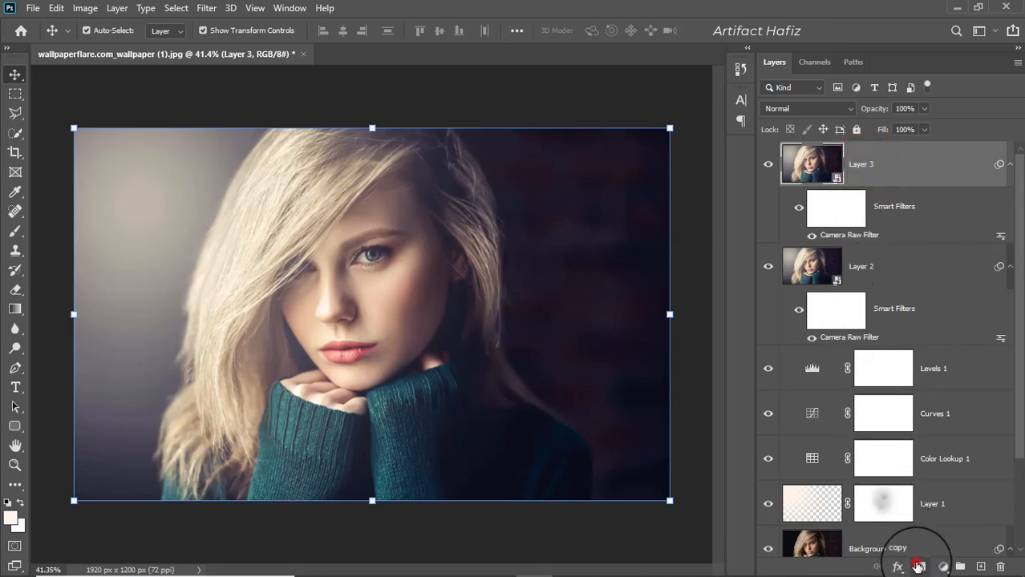
{"action": "left_click", "coordinate": [15, 233]}
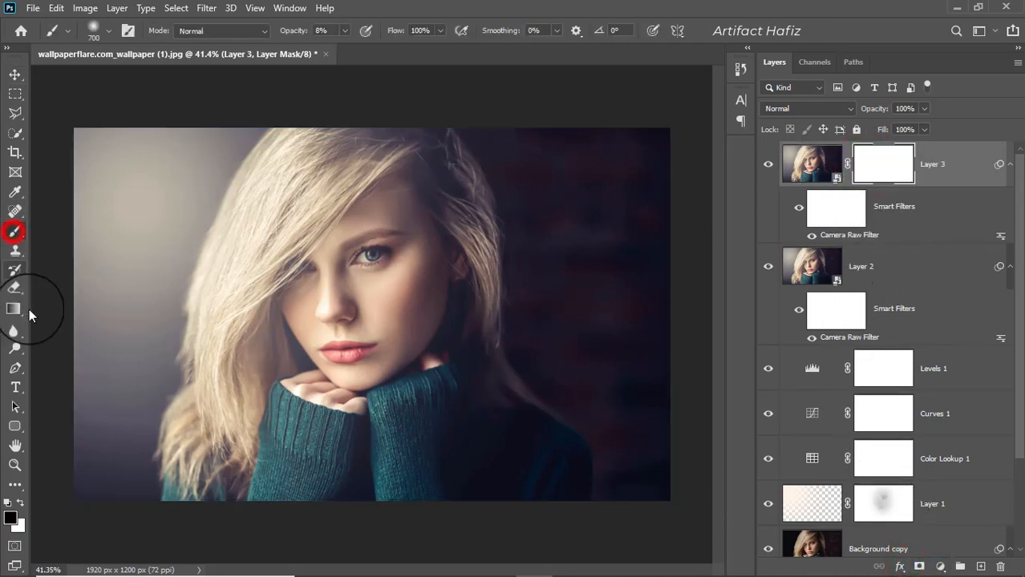
{"action": "left_click", "coordinate": [24, 502]}
Paint black on Layer 3's mask over the eyebrow, both eyes and the lips, using a small brush of about 50 px at 100% opacity
{"action": "scroll", "coordinate": [372, 320], "scroll_direction": "up", "scroll_amount": 2}
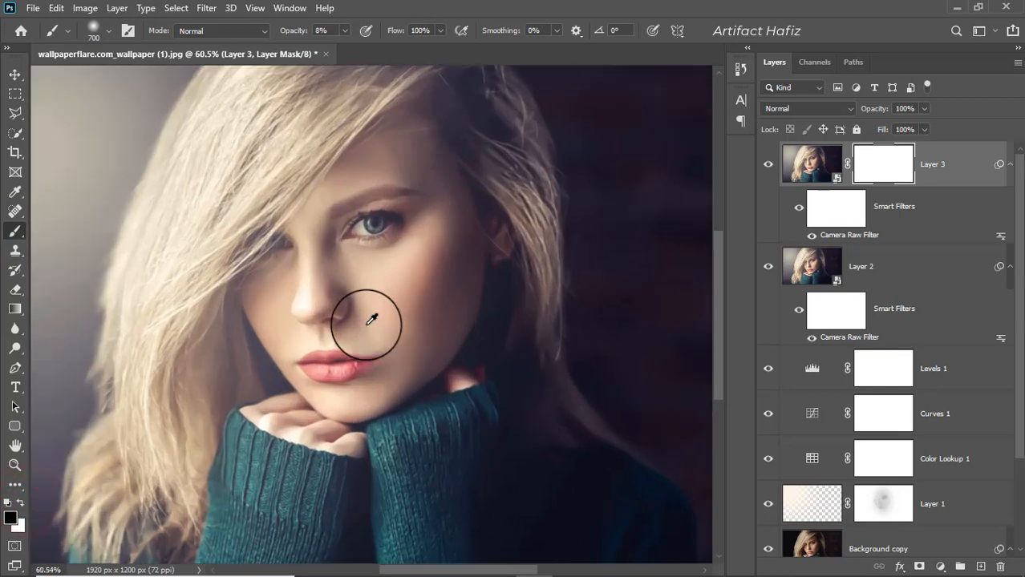
{"action": "key", "text": "bracketleft"}
{"action": "key", "text": "bracketleft"}
{"action": "key", "text": "bracketleft"}
{"action": "key", "text": "bracketleft"}
{"action": "key", "text": "bracketleft"}
{"action": "key", "text": "bracketleft"}
{"action": "key", "text": "bracketleft"}
{"action": "key", "text": "bracketleft"}
{"action": "key", "text": "bracketleft"}
{"action": "key", "text": "bracketleft"}
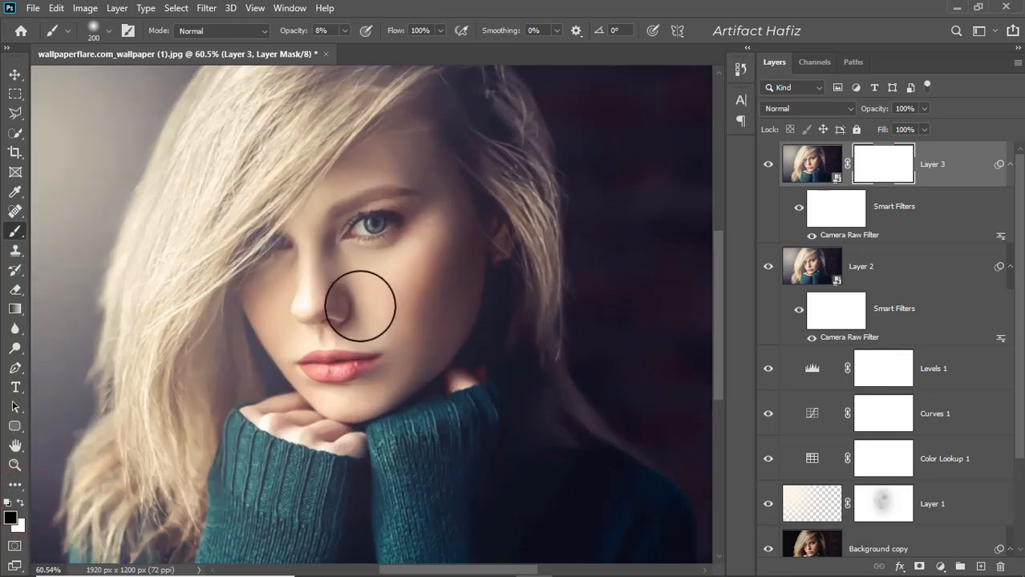
{"action": "left_click", "coordinate": [345, 30]}
{"action": "left_click_drag", "start_coordinate": [347, 48], "coordinate": [445, 5]}
{"action": "left_click", "coordinate": [445, 6]}
{"action": "key", "text": "bracketleft"}
{"action": "key", "text": "bracketleft"}
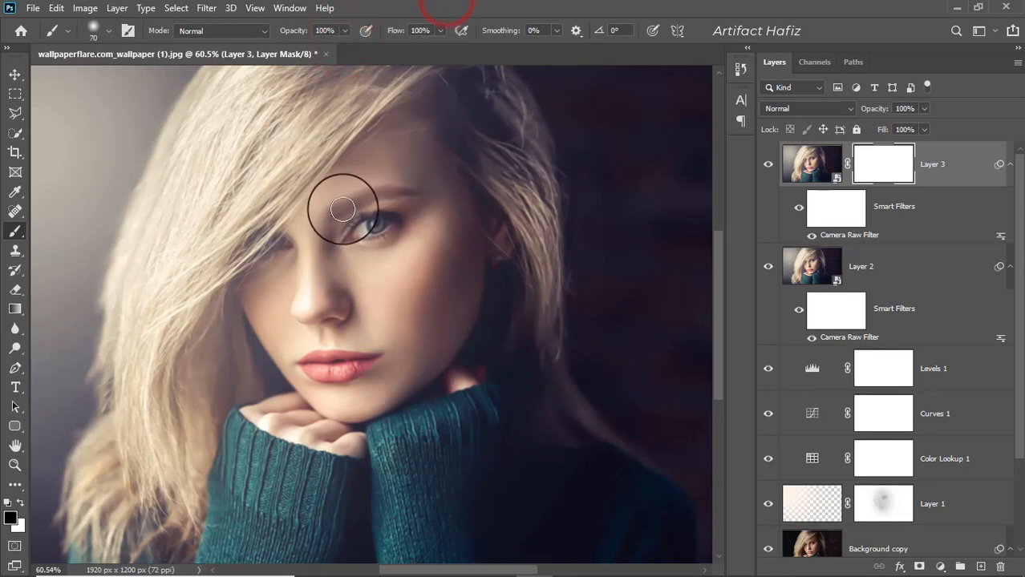
{"action": "mouse_move", "coordinate": [339, 210]}
{"action": "left_mouse_down"}
{"action": "mouse_move", "coordinate": [365, 187]}
{"action": "mouse_move", "coordinate": [420, 191]}
{"action": "left_mouse_up"}
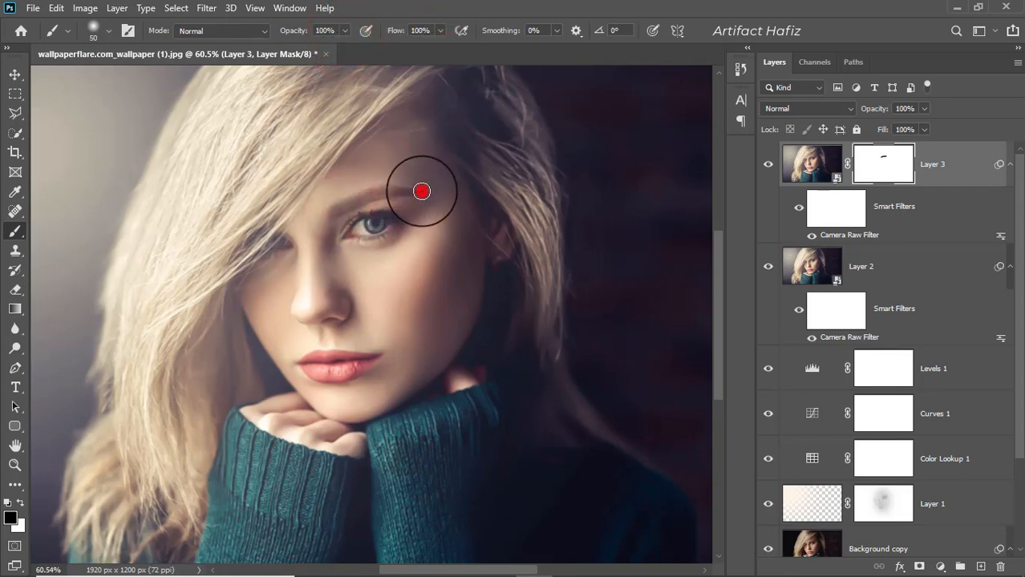
{"action": "mouse_move", "coordinate": [345, 225]}
{"action": "left_mouse_down"}
{"action": "mouse_move", "coordinate": [366, 217]}
{"action": "mouse_move", "coordinate": [365, 233]}
{"action": "mouse_move", "coordinate": [366, 222]}
{"action": "mouse_move", "coordinate": [382, 224]}
{"action": "mouse_move", "coordinate": [341, 236]}
{"action": "mouse_move", "coordinate": [393, 215]}
{"action": "mouse_move", "coordinate": [355, 234]}
{"action": "left_mouse_up"}
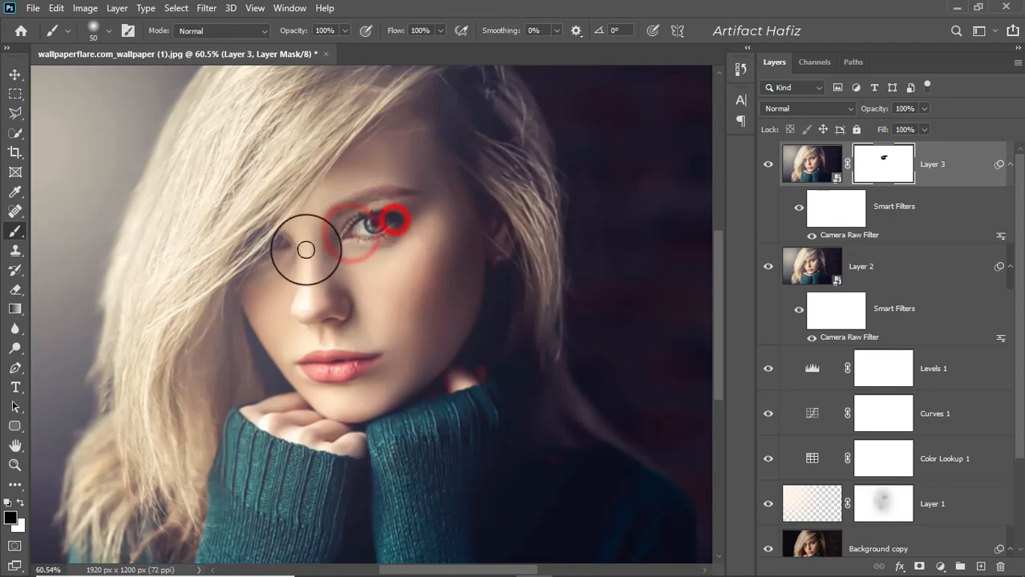
{"action": "left_click_drag", "start_coordinate": [282, 244], "coordinate": [275, 228]}
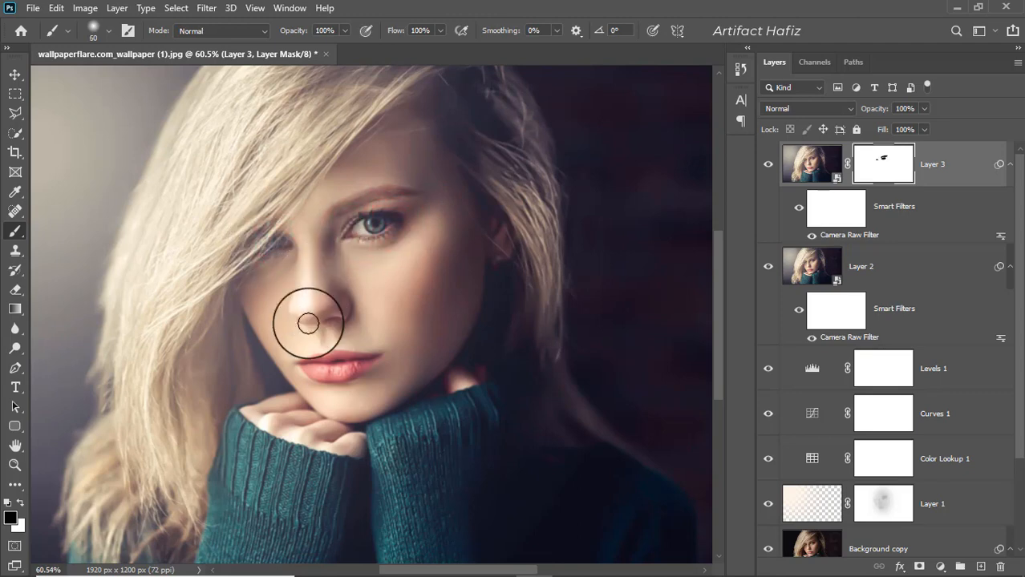
{"action": "mouse_move", "coordinate": [308, 362]}
{"action": "left_mouse_down"}
{"action": "mouse_move", "coordinate": [359, 351]}
{"action": "mouse_move", "coordinate": [368, 360]}
{"action": "mouse_move", "coordinate": [350, 361]}
{"action": "mouse_move", "coordinate": [378, 355]}
{"action": "left_mouse_up"}
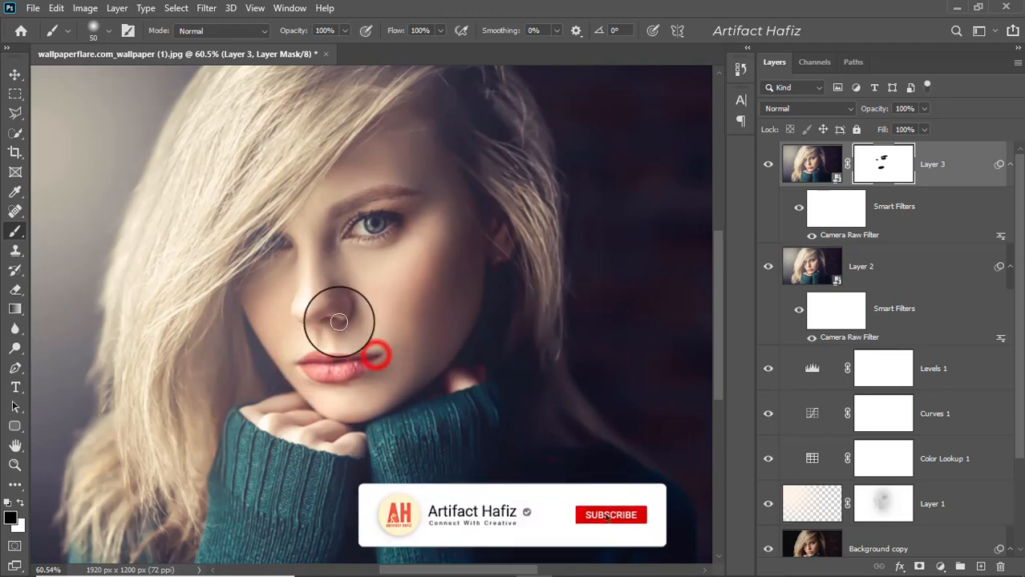
Paint black on Layer 3's mask over the nose bridge, side and nostril with an 80 px brush
{"action": "key", "text": "bracketright"}
{"action": "key", "text": "bracketright"}
{"action": "mouse_move", "coordinate": [304, 261]}
{"action": "left_mouse_down"}
{"action": "mouse_move", "coordinate": [311, 320]}
{"action": "mouse_move", "coordinate": [334, 315]}
{"action": "mouse_move", "coordinate": [334, 270]}
{"action": "left_mouse_up"}
{"action": "mouse_move", "coordinate": [335, 271]}
{"action": "left_mouse_down"}
{"action": "mouse_move", "coordinate": [340, 317]}
{"action": "mouse_move", "coordinate": [354, 325]}
{"action": "left_mouse_up"}
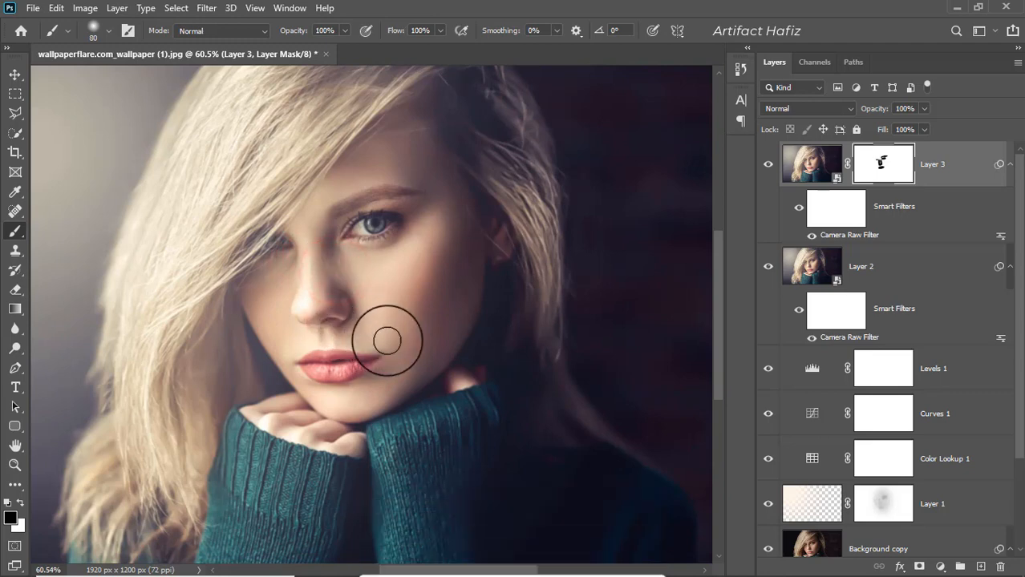
{"action": "scroll", "coordinate": [405, 316], "scroll_direction": "down", "scroll_amount": 2}
{"action": "scroll", "coordinate": [406, 323], "scroll_direction": "down", "scroll_amount": 2}
{"action": "scroll", "coordinate": [401, 323], "scroll_direction": "up", "scroll_amount": 2}
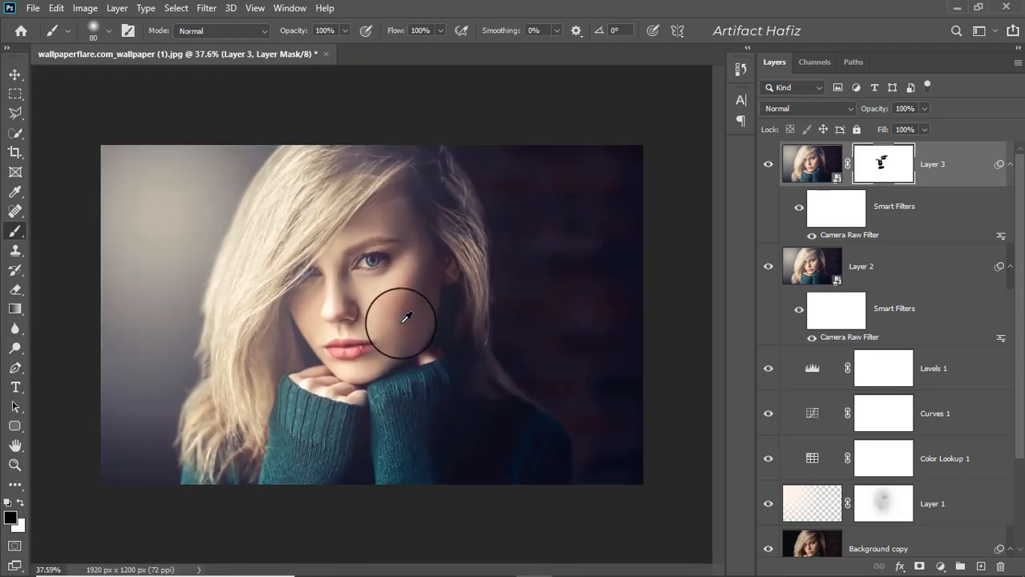
{"action": "scroll", "coordinate": [405, 318], "scroll_direction": "up", "scroll_amount": 1}
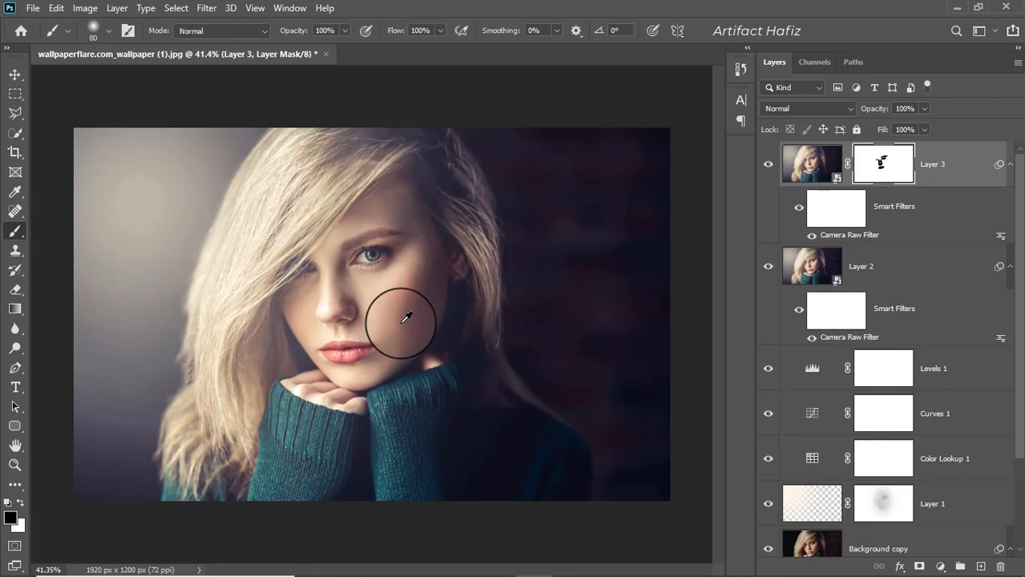
Compare the retouched portrait with the original by toggling the visibility of every layer except Background
{"action": "scroll", "coordinate": [821, 374], "scroll_direction": "down", "scroll_amount": 3}
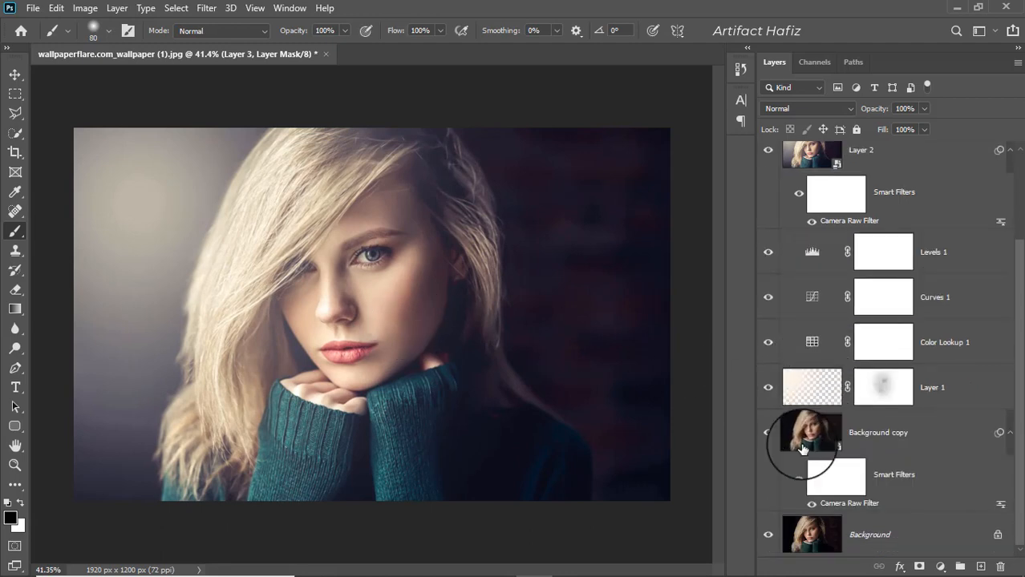
{"action": "left_click", "coordinate": [768, 537], "text": "alt"}
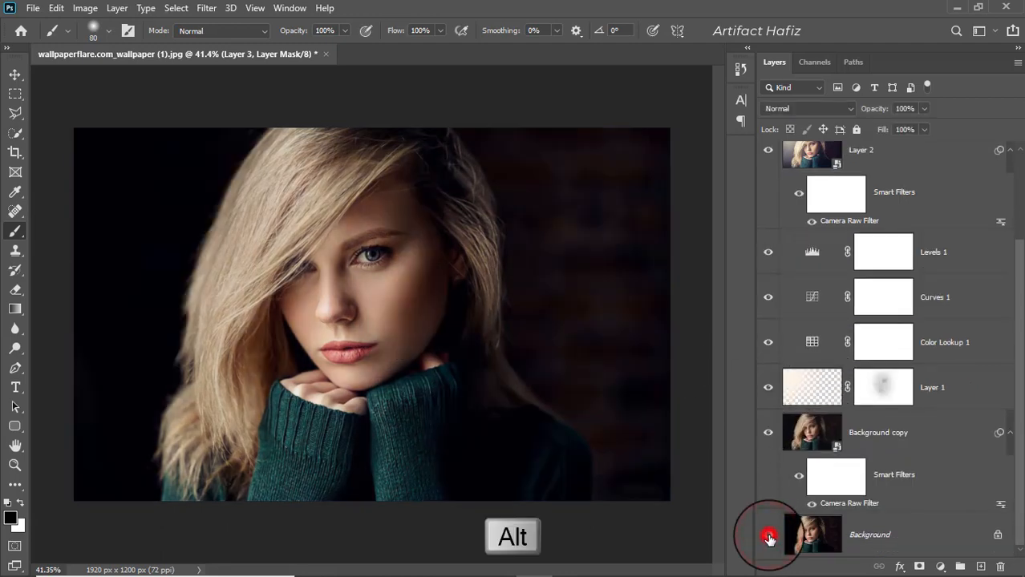
{"action": "left_click", "coordinate": [768, 535], "text": "alt"}
{"action": "left_click", "coordinate": [768, 537], "text": "alt"}
{"action": "left_click", "coordinate": [768, 537], "text": "alt"}
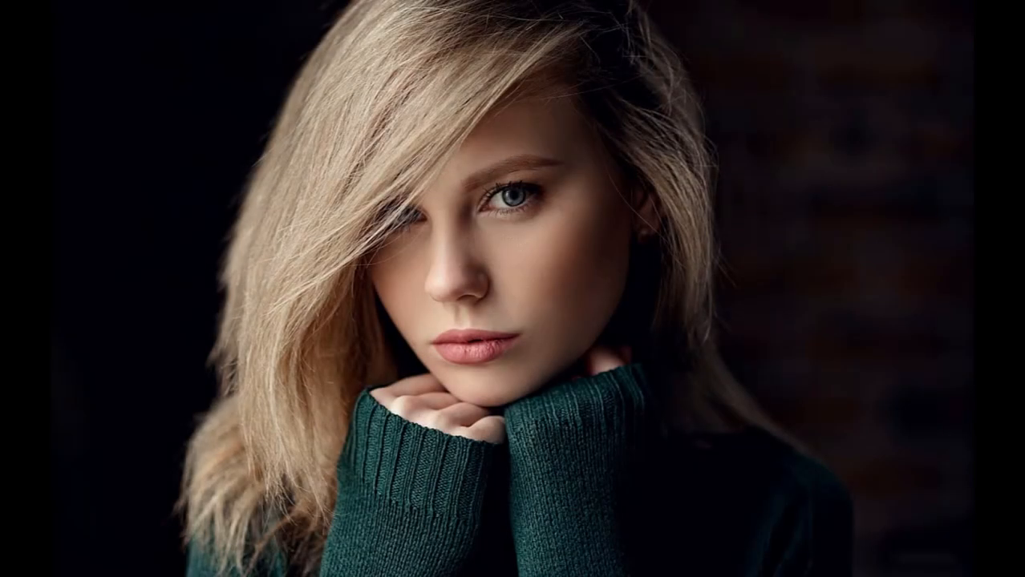